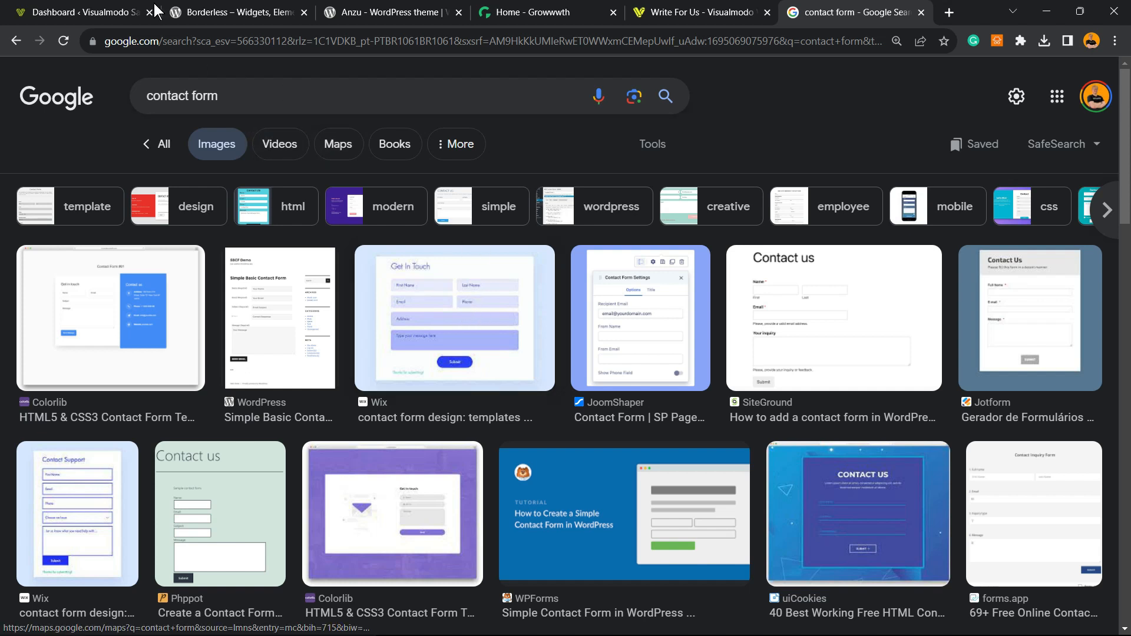
# Step: Switch to the WordPress admin dashboard and open the page for adding new plugins
pyautogui.click(118, 12)
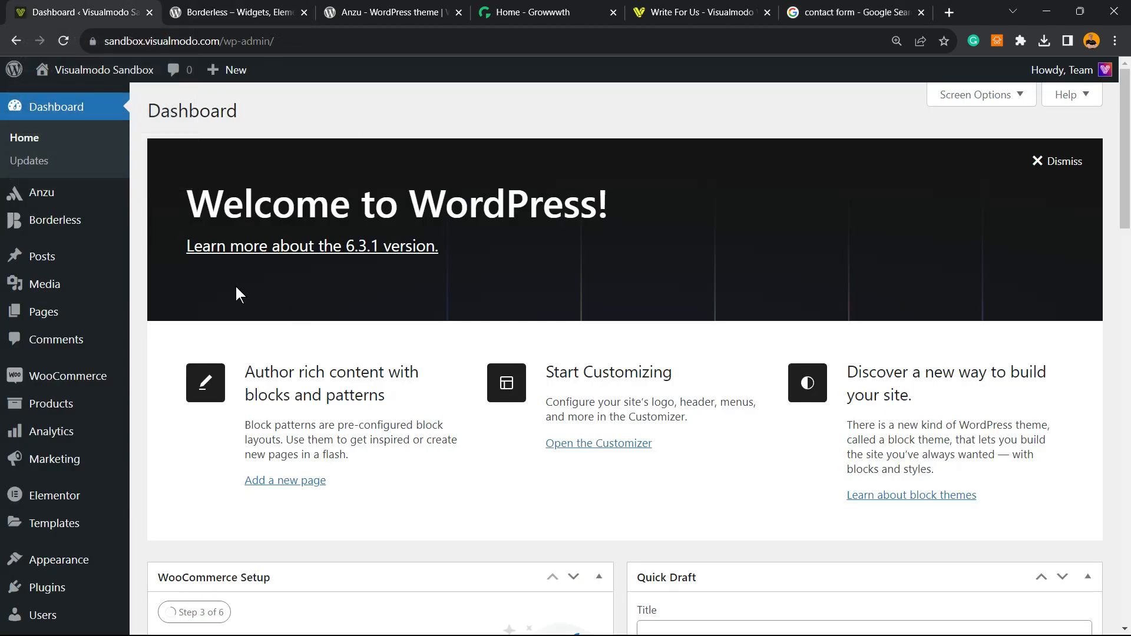
pyautogui.scroll(-2, 91, 252)
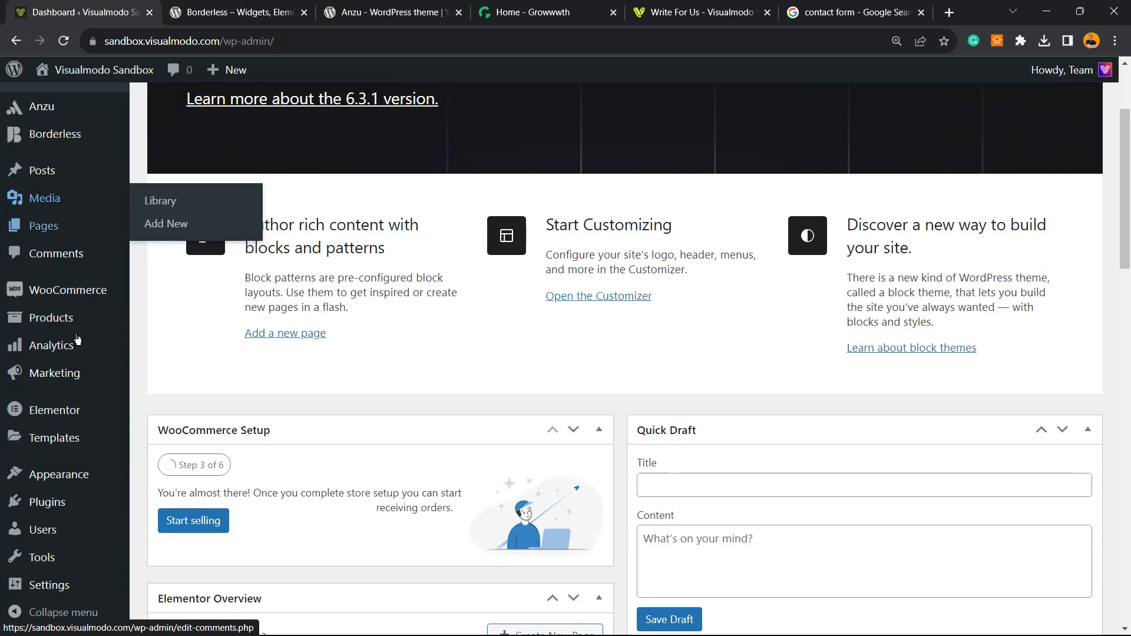
pyautogui.moveTo(70, 501)
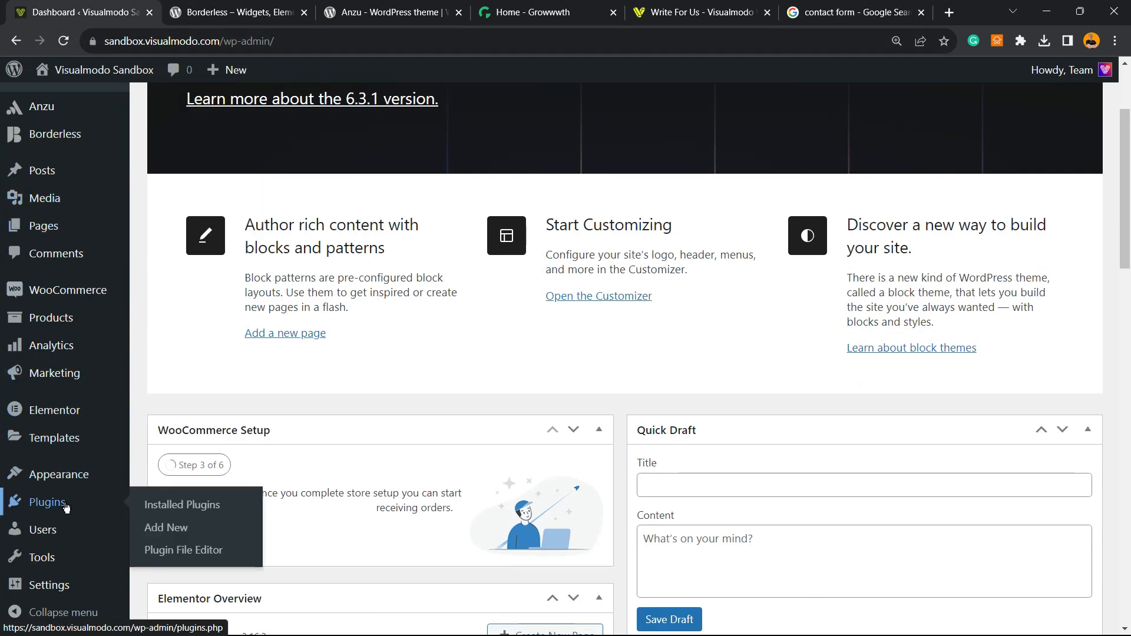
pyautogui.click(201, 531)
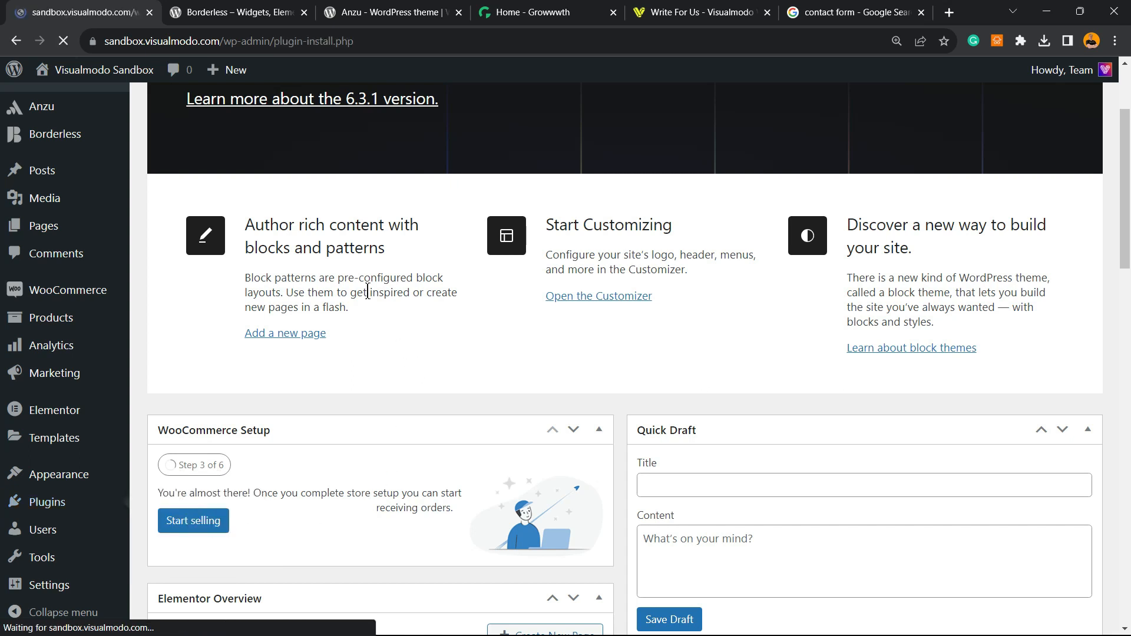
pyautogui.press('ctrl')
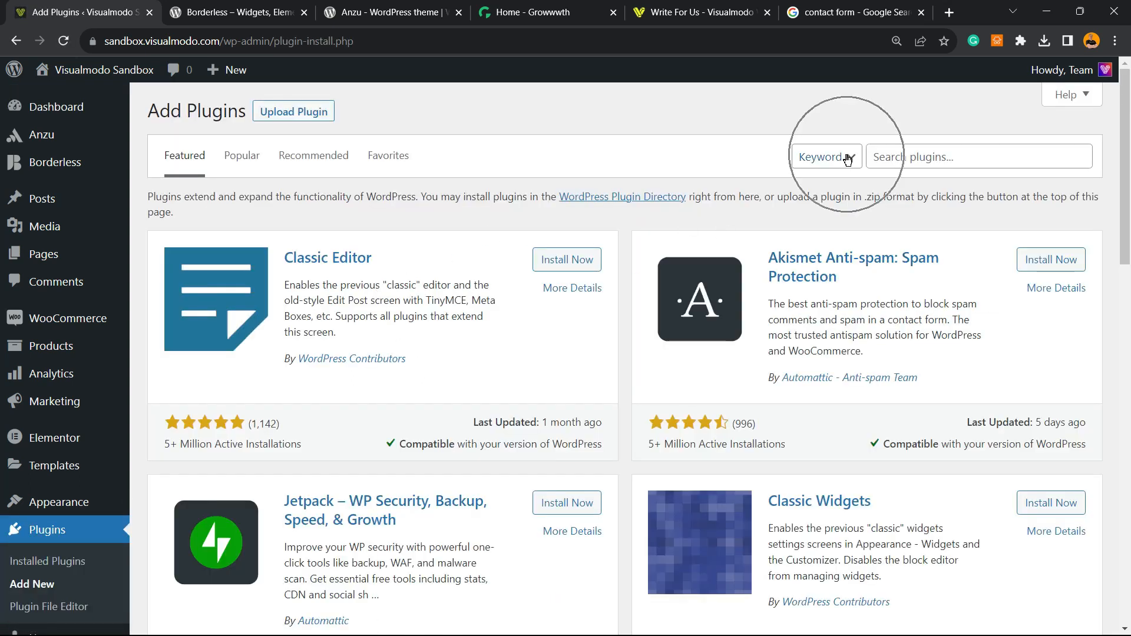
# Step: Search the plugin directory for "Ninja Forms", and install and activate the Ninja Forms Contact Form plugin
pyautogui.click(951, 155)
pyautogui.write('Ninja Forms')
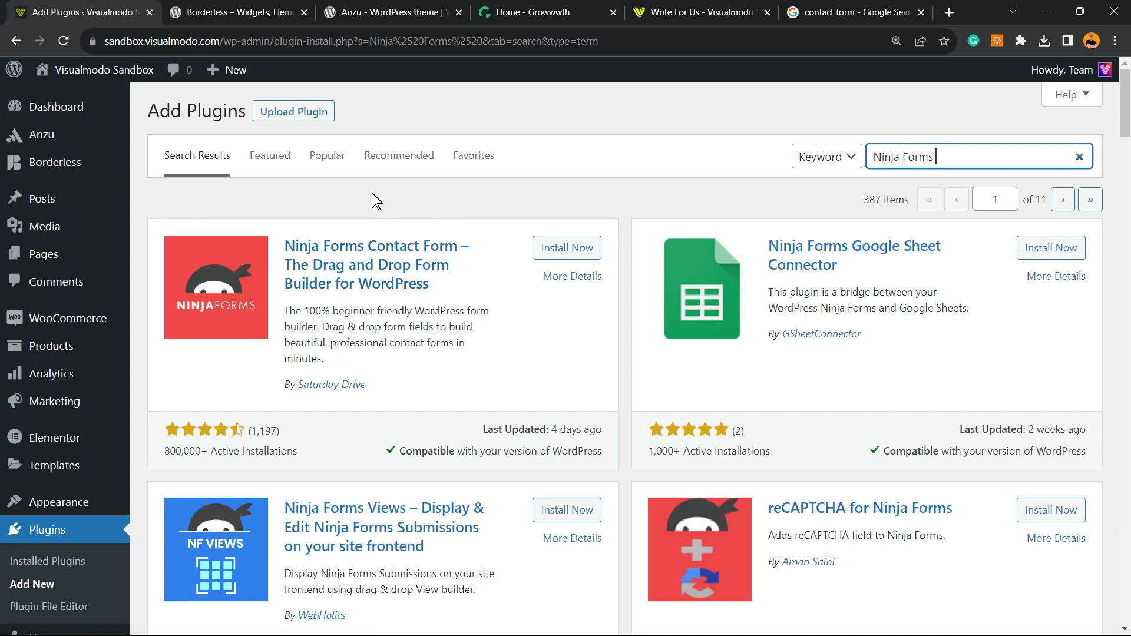
pyautogui.click(566, 243)
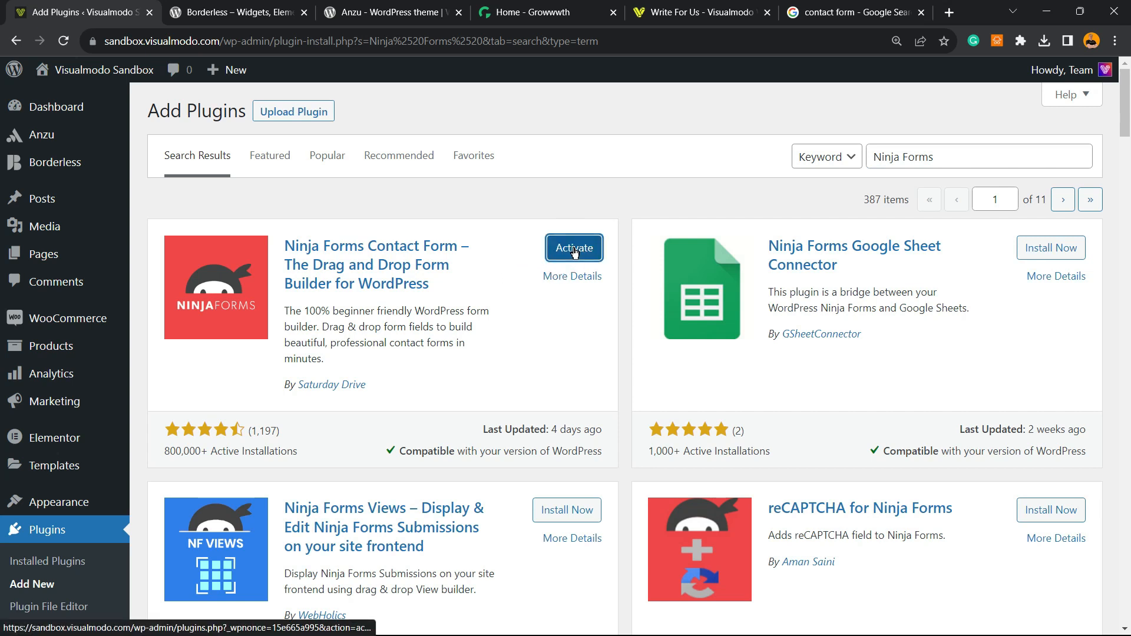
pyautogui.click(574, 247)
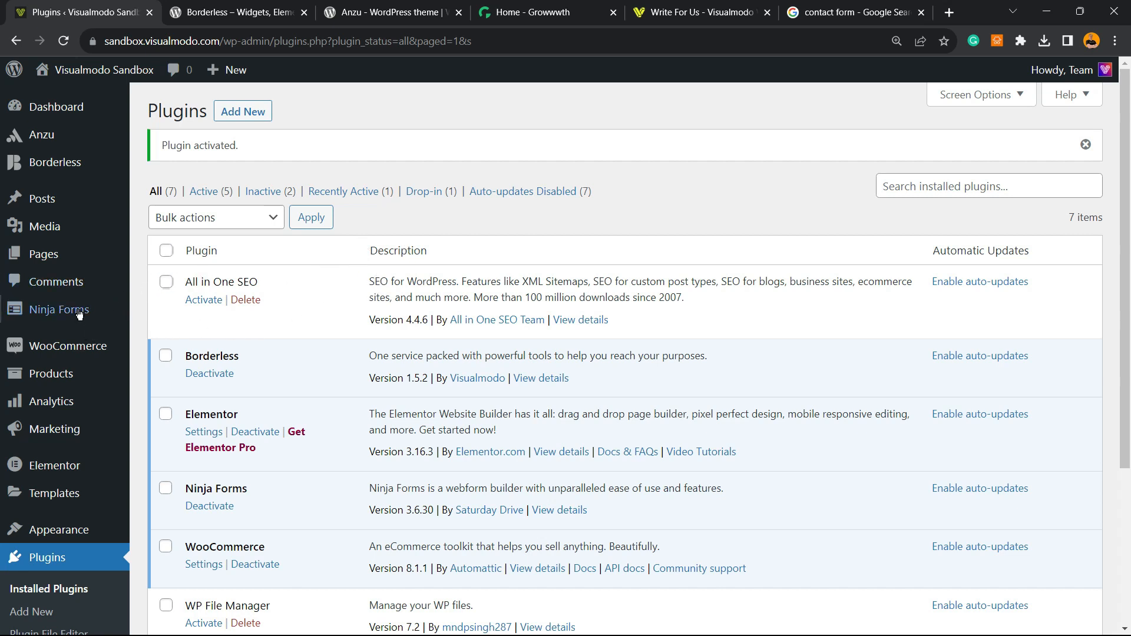
# Step: Start adding a new form in Ninja Forms and dismiss the membership promotion banner
pyautogui.moveTo(78, 312)
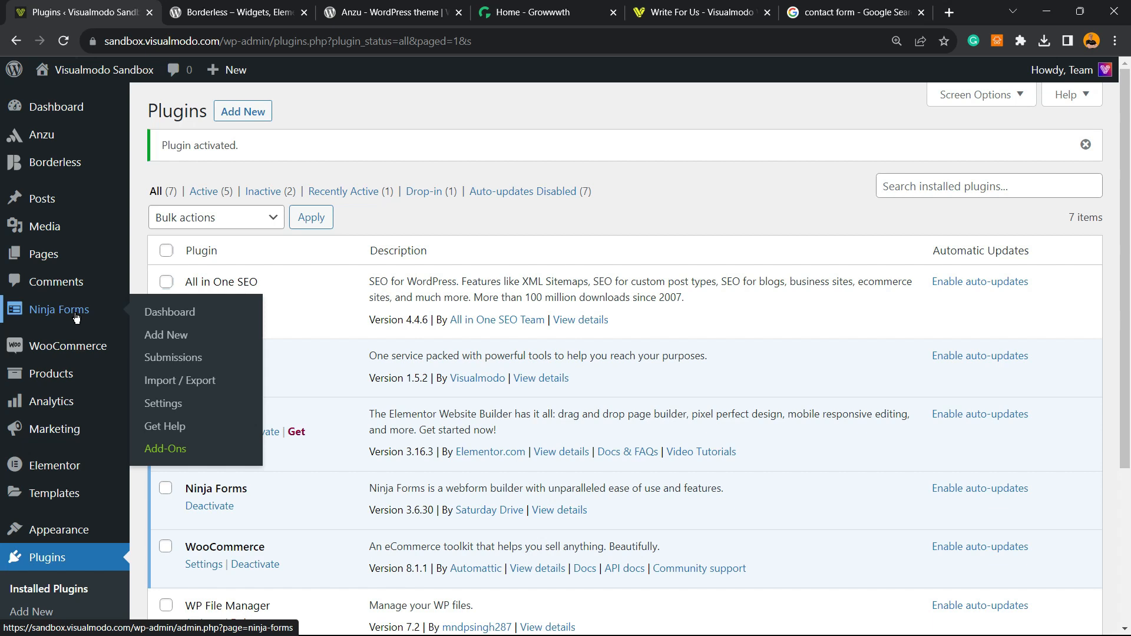
pyautogui.click(168, 337)
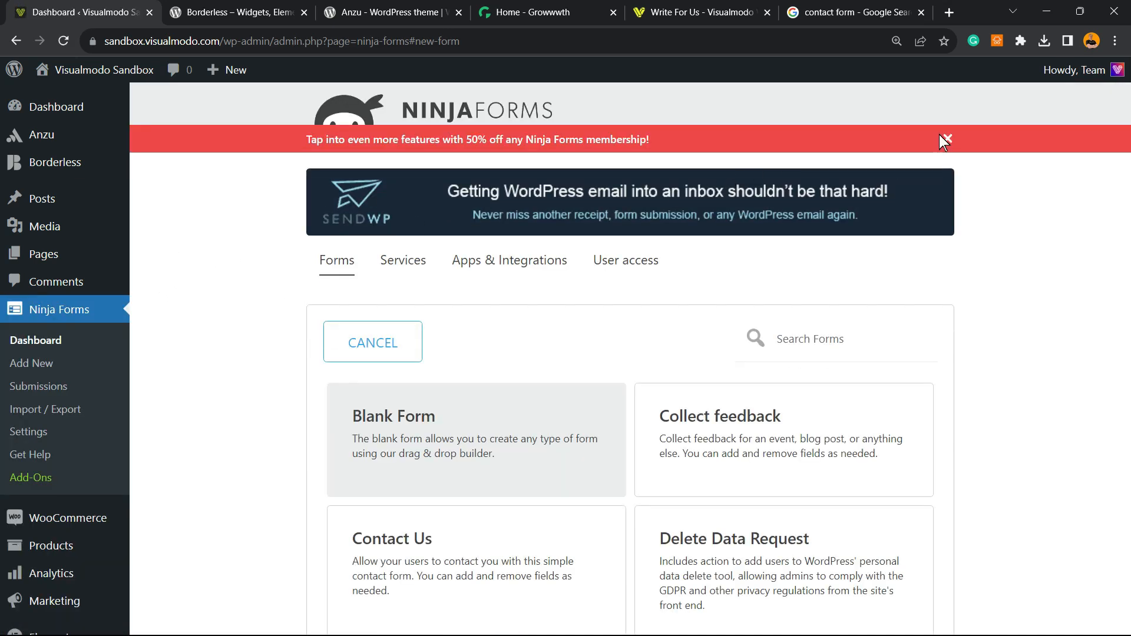
pyautogui.click(944, 141)
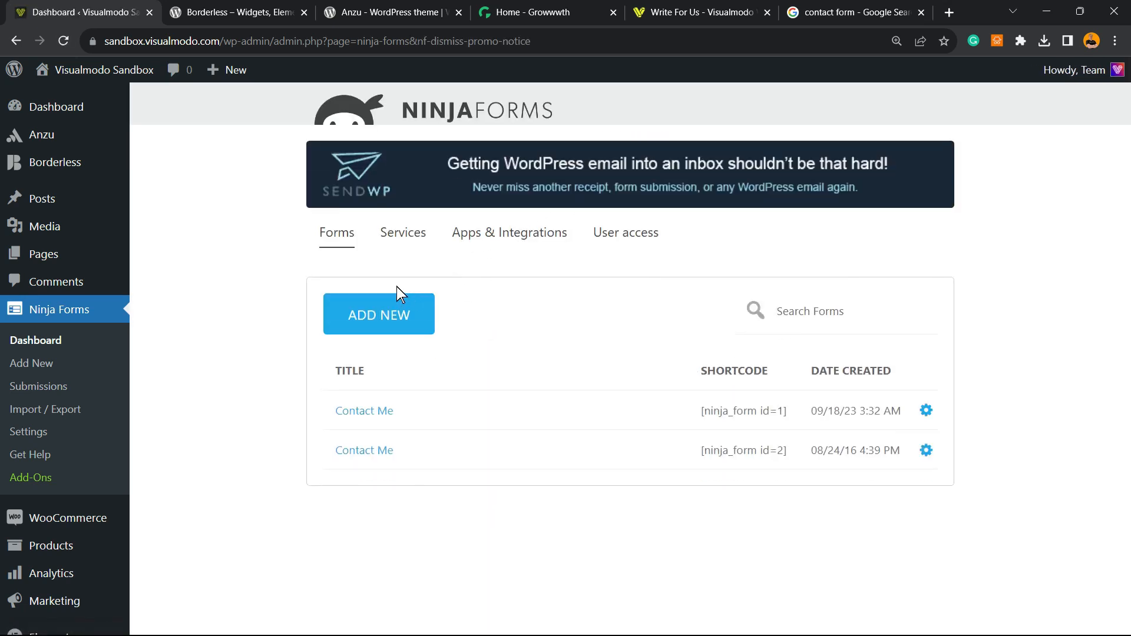
pyautogui.click(373, 330)
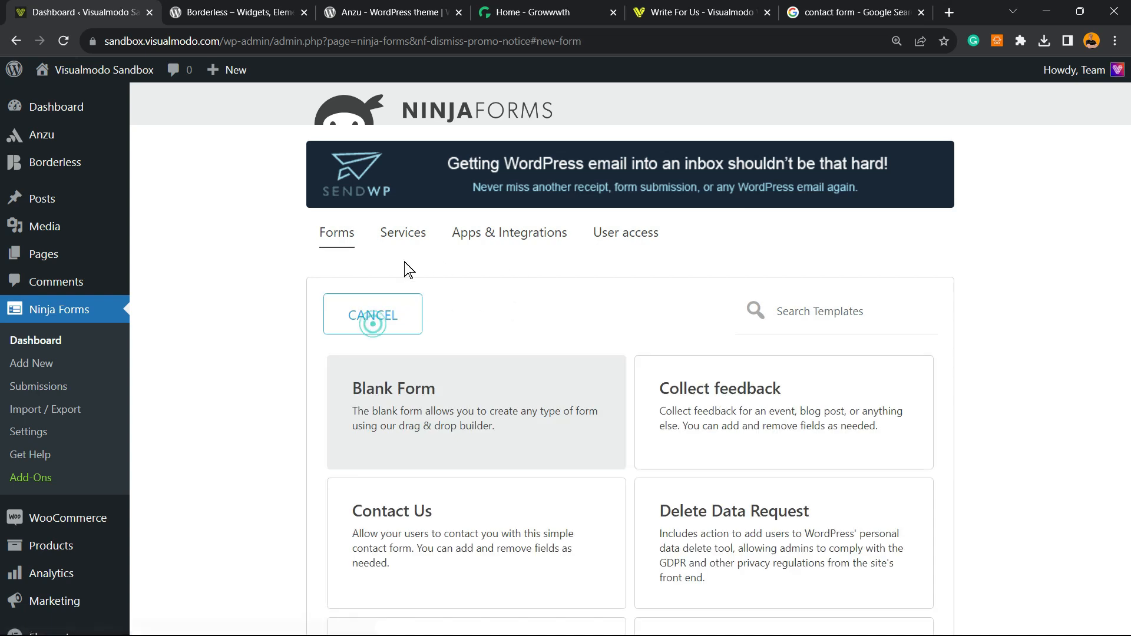
# Step: Browse the available form templates and create the form from the Contact Us template
pyautogui.scroll(-2, 383, 283)
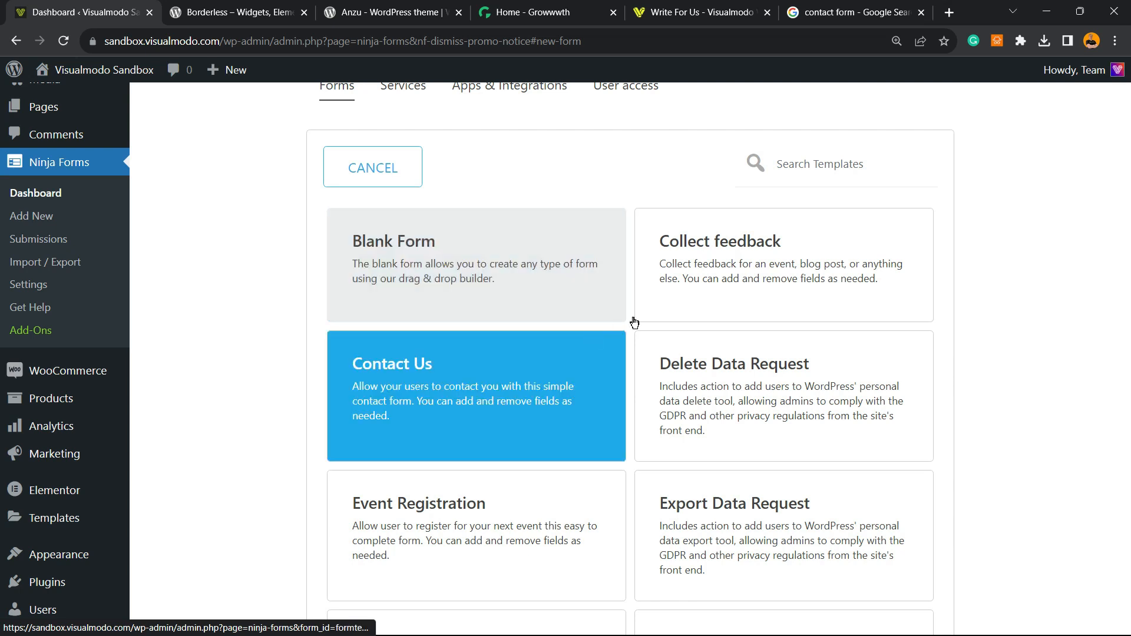
pyautogui.scroll(-5, 671, 265)
pyautogui.scroll(-10, 414, 311)
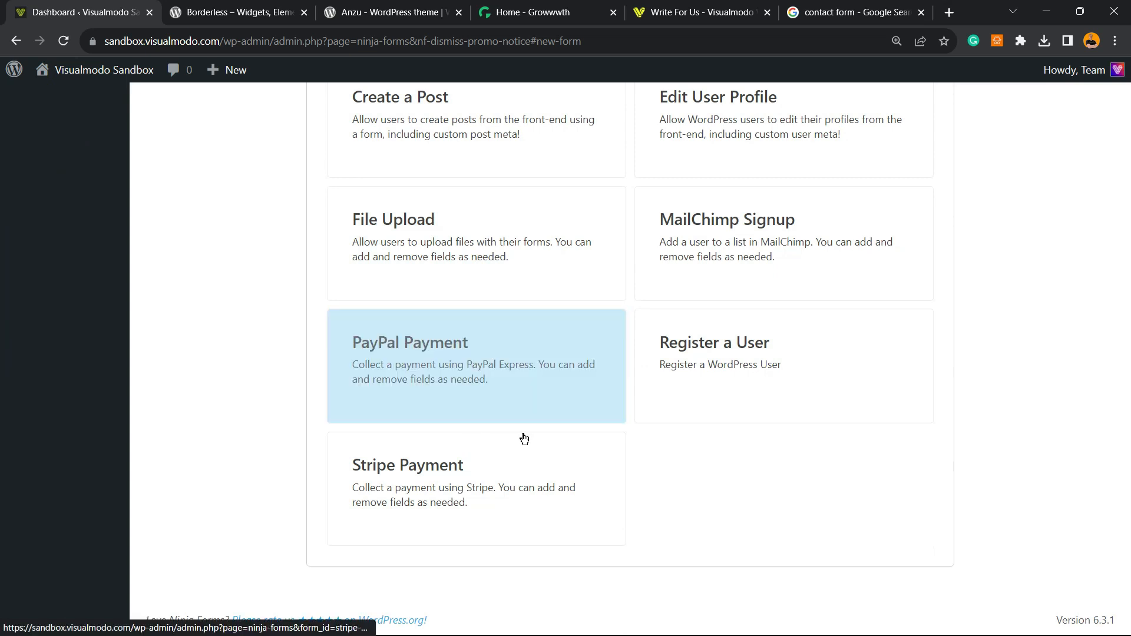
pyautogui.scroll(10, 530, 413)
pyautogui.scroll(-3, 501, 347)
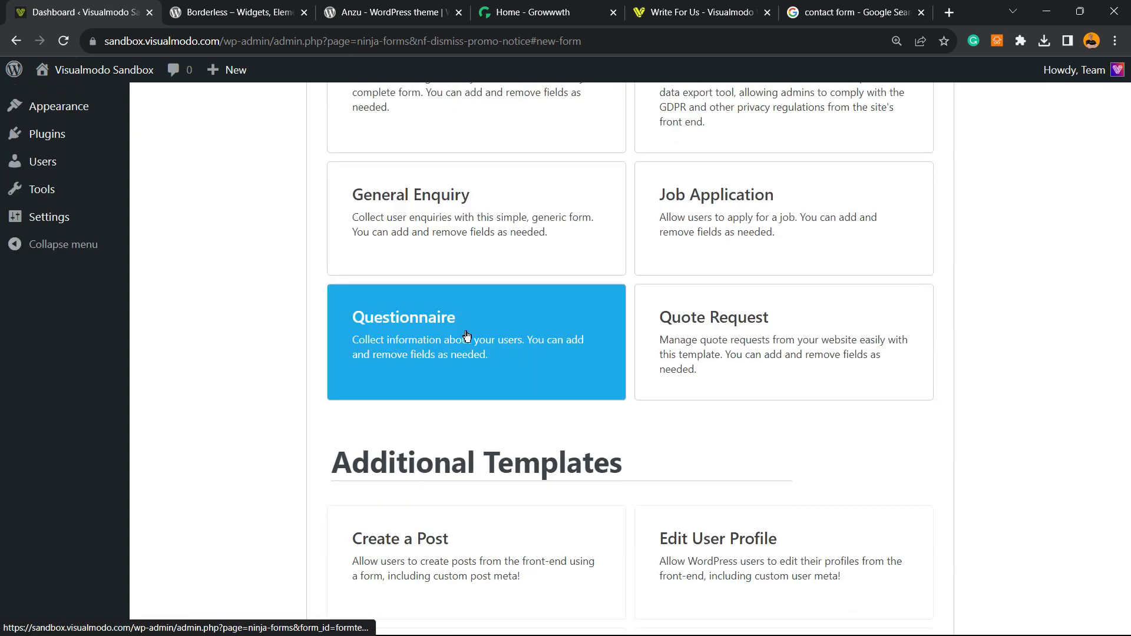
pyautogui.scroll(8, 435, 338)
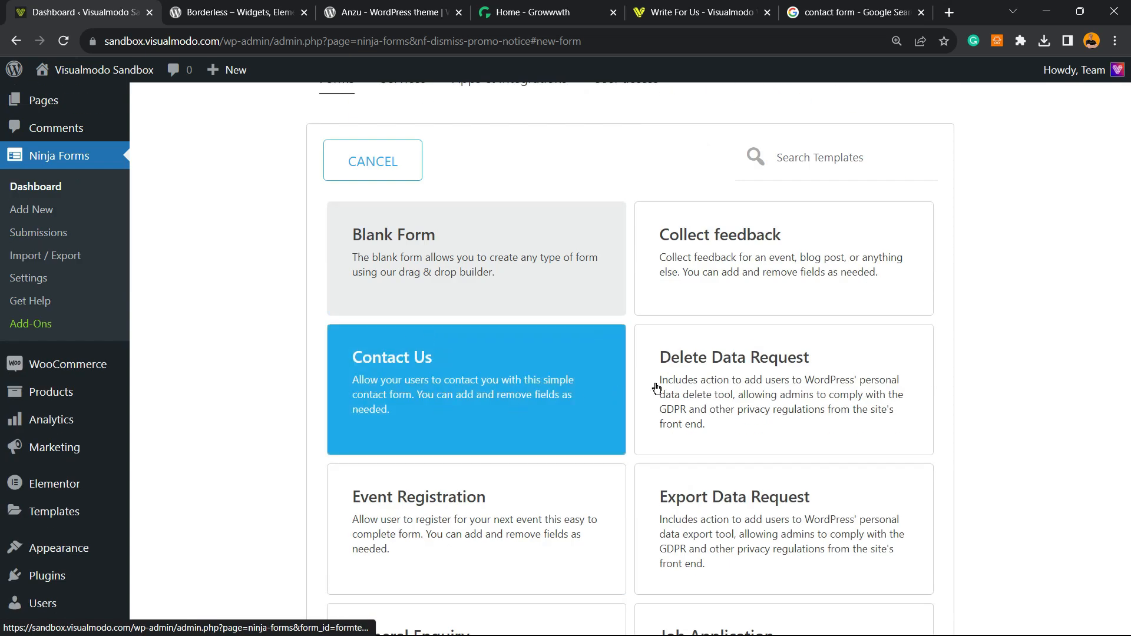
pyautogui.scroll(-5, 737, 333)
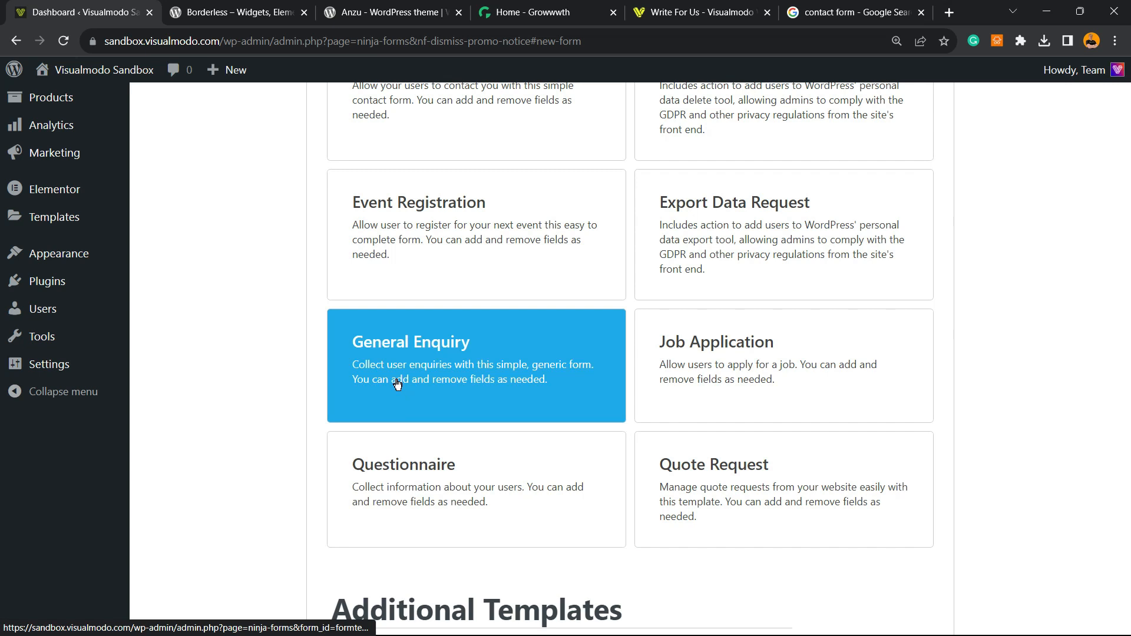
pyautogui.scroll(3, 394, 381)
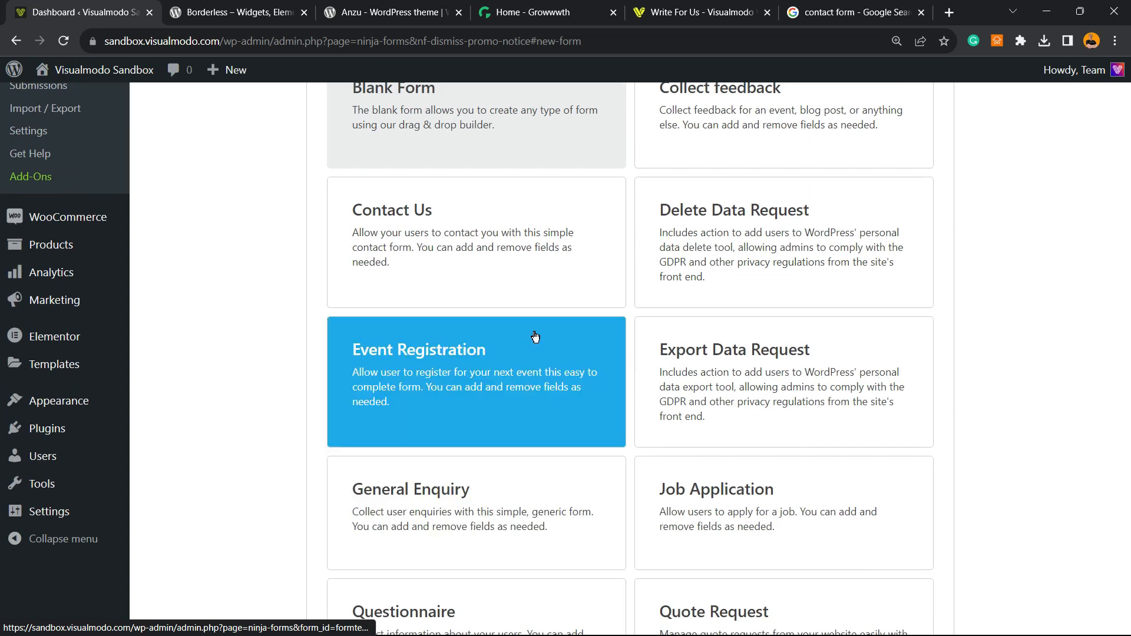
pyautogui.scroll(3, 531, 339)
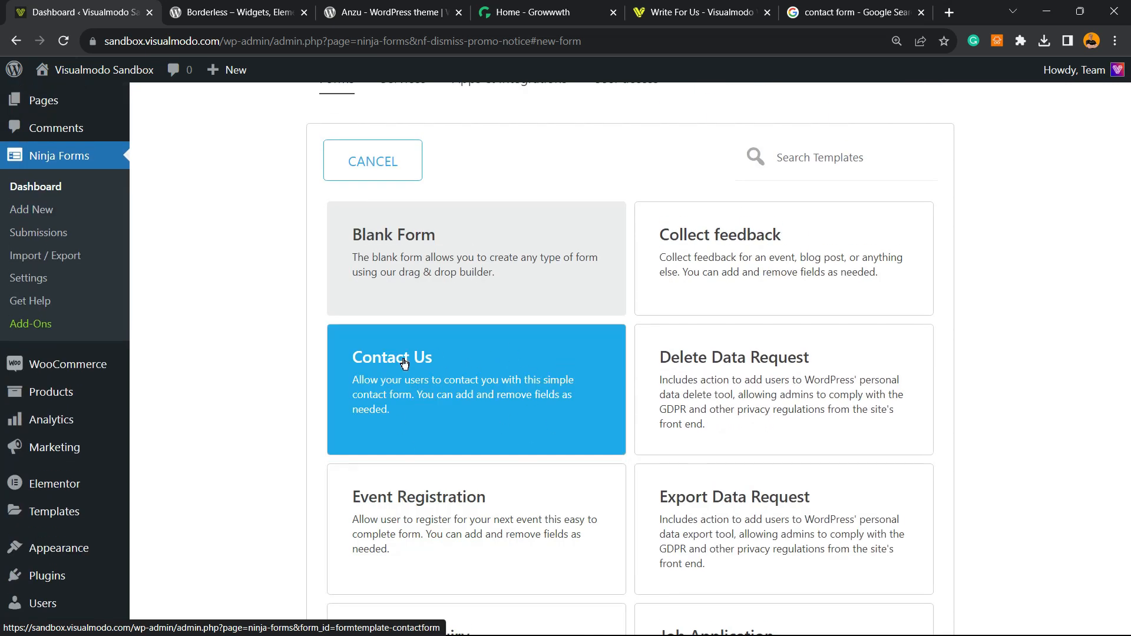
pyautogui.click(439, 414)
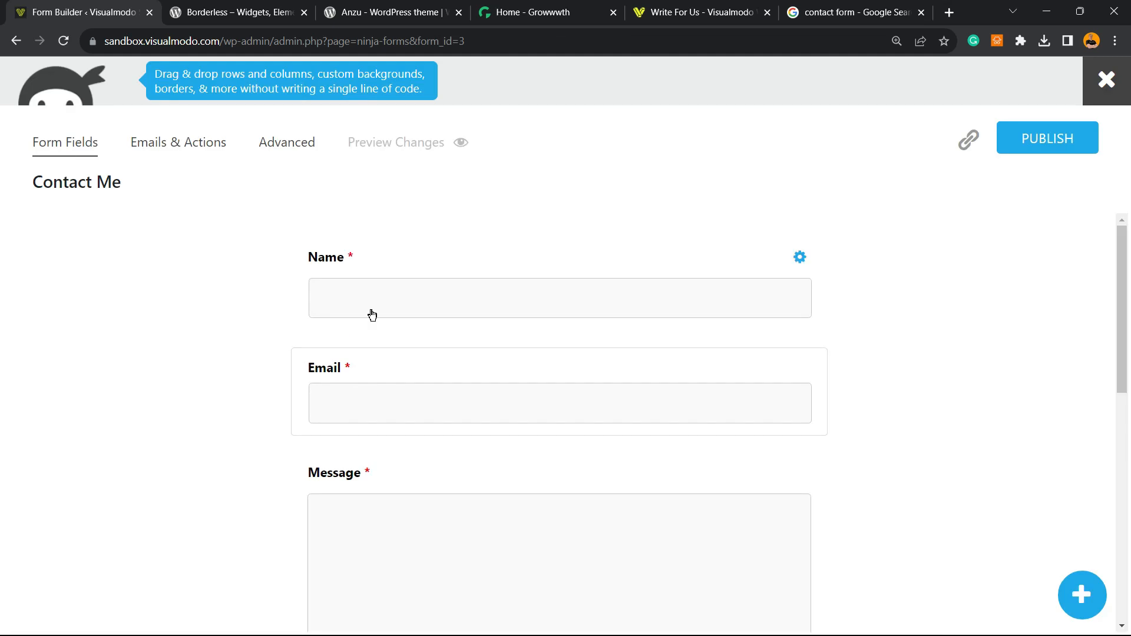
# Step: Open the Name field's settings and examine its label, required option, default value, placeholder and description
pyautogui.click(473, 270)
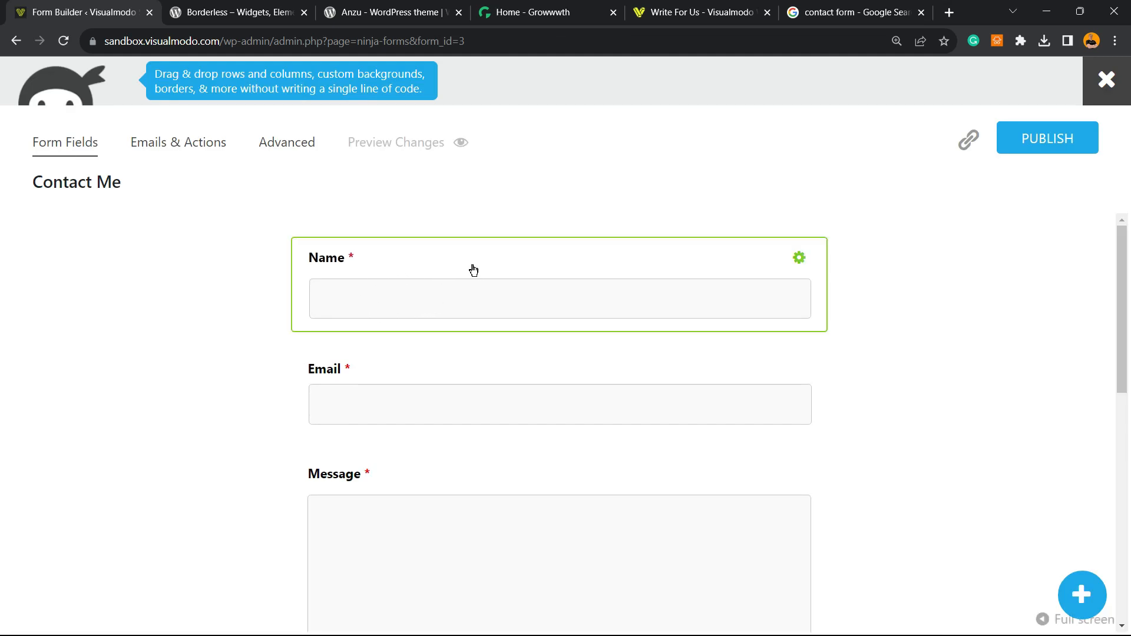
pyautogui.scroll(-5, 246, 379)
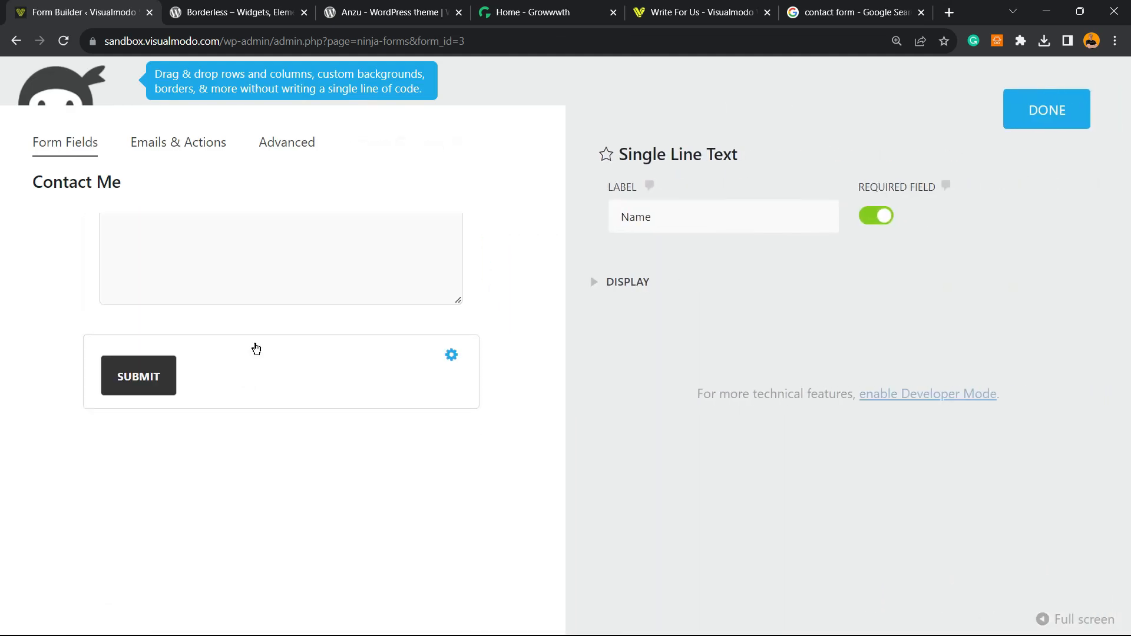
pyautogui.doubleClick(672, 220)
pyautogui.scroll(5, 370, 316)
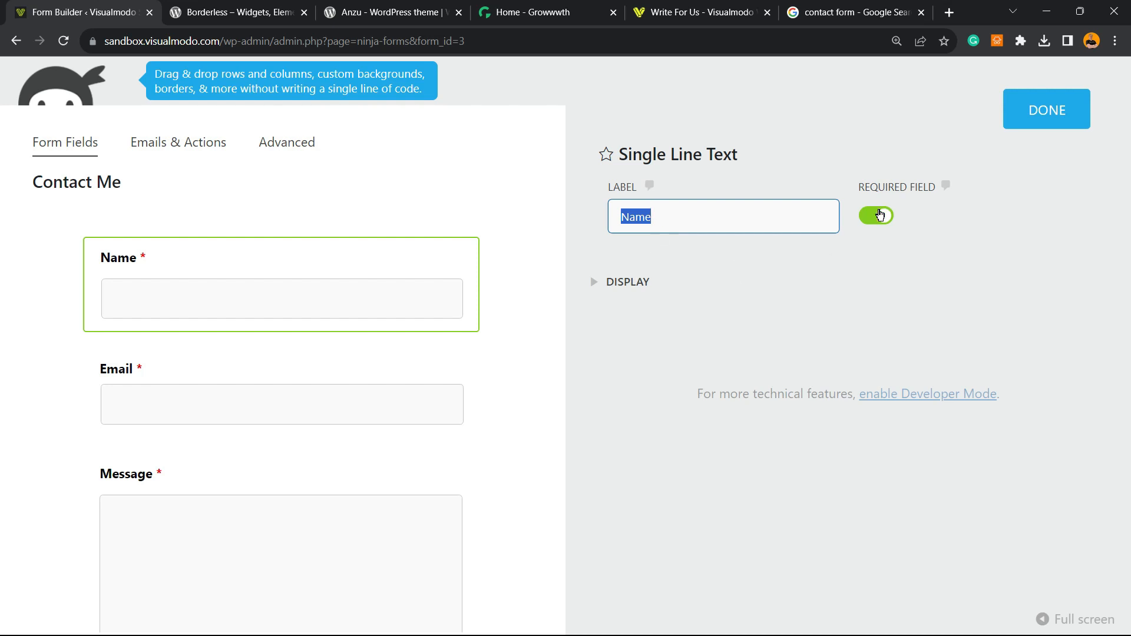
pyautogui.click(619, 283)
pyautogui.click(702, 325)
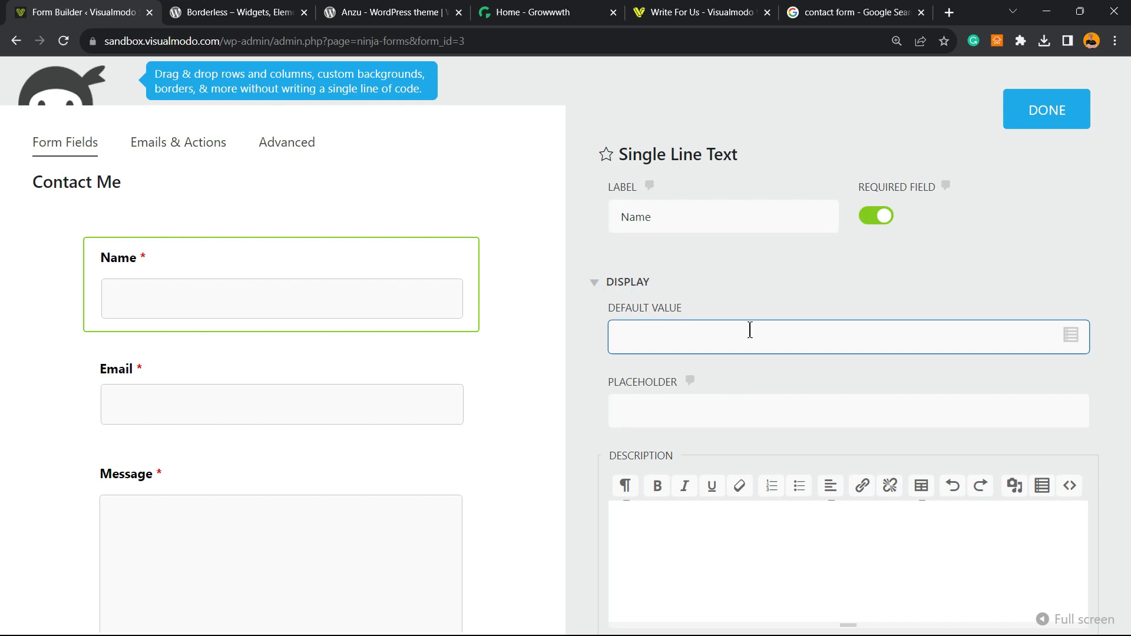
pyautogui.scroll(-3, 729, 415)
pyautogui.click(687, 342)
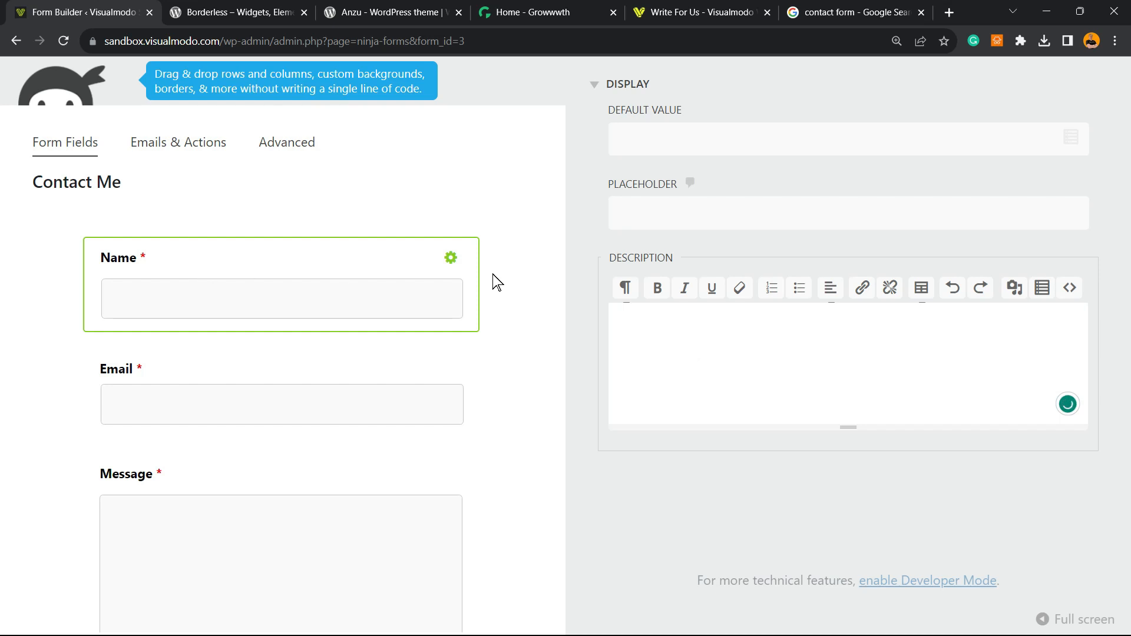
pyautogui.click(453, 258)
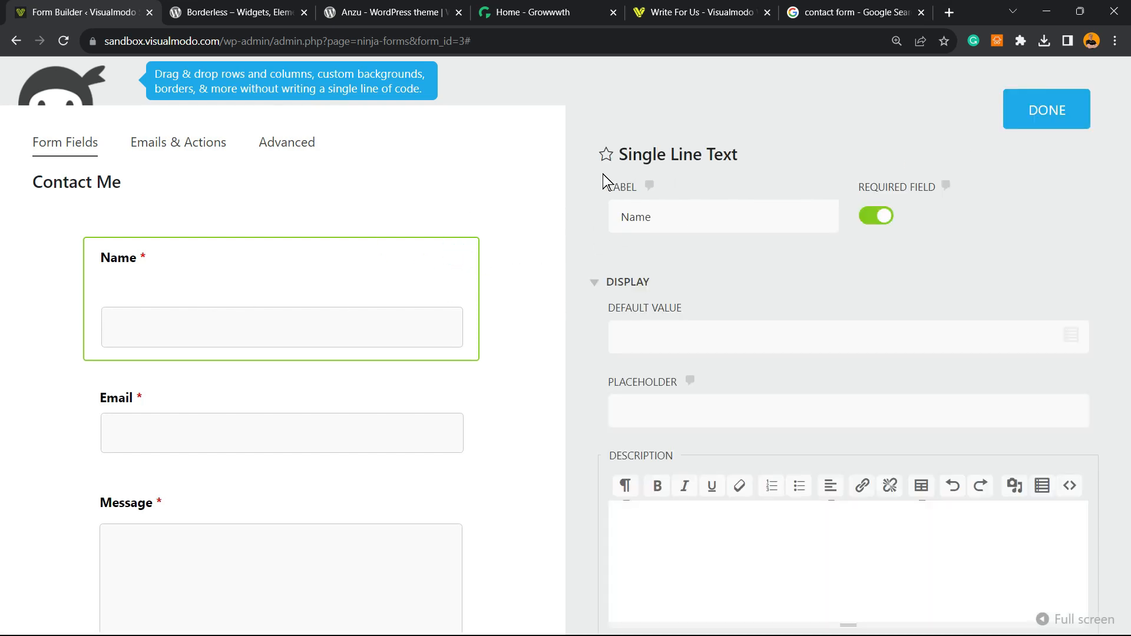
# Step: Look through the form's remaining fields down to the submit button and close the Name field's settings
pyautogui.scroll(-10, 599, 194)
pyautogui.scroll(-7, 258, 469)
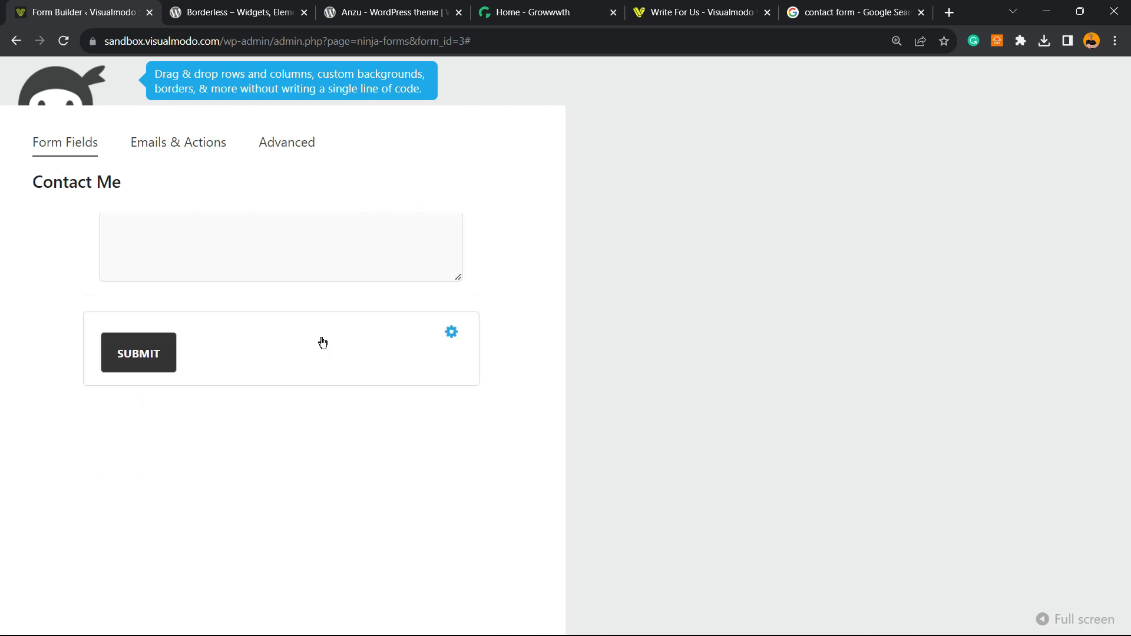
pyautogui.scroll(3, 436, 310)
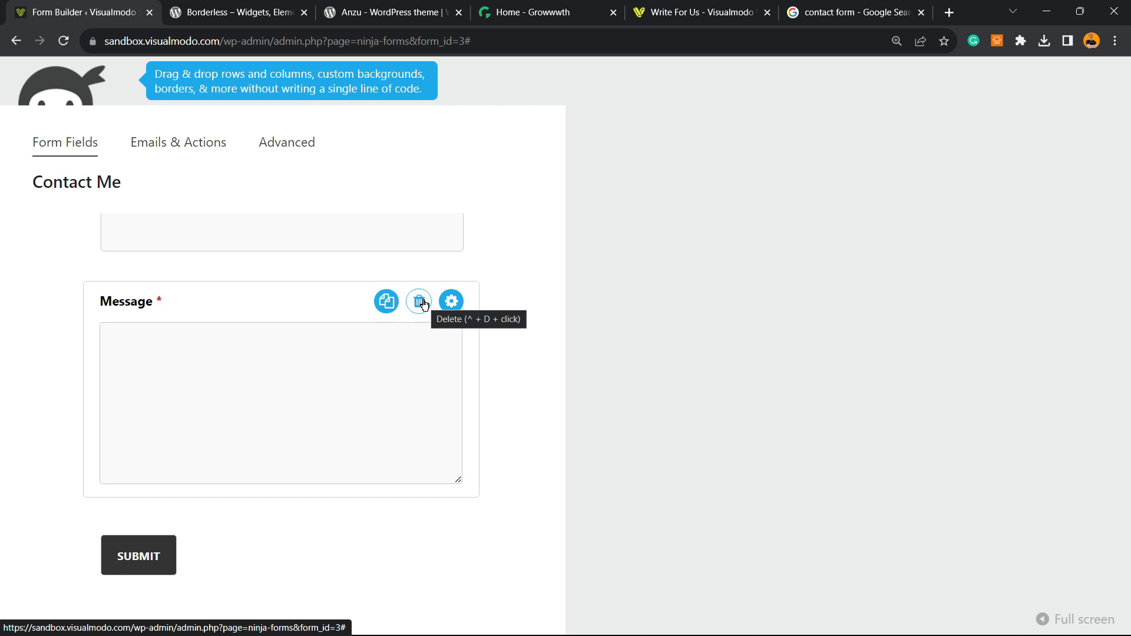
pyautogui.scroll(3, 298, 301)
pyautogui.click(161, 205)
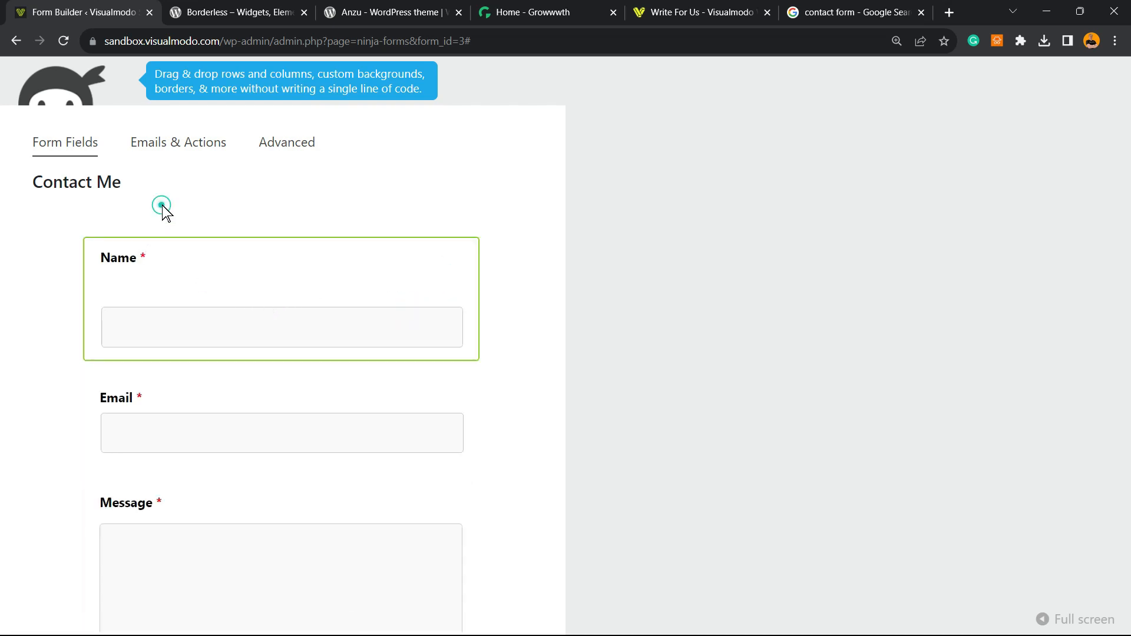
# Step: Examine the form's email and action list and its advanced settings, and return to the form fields
pyautogui.click(187, 148)
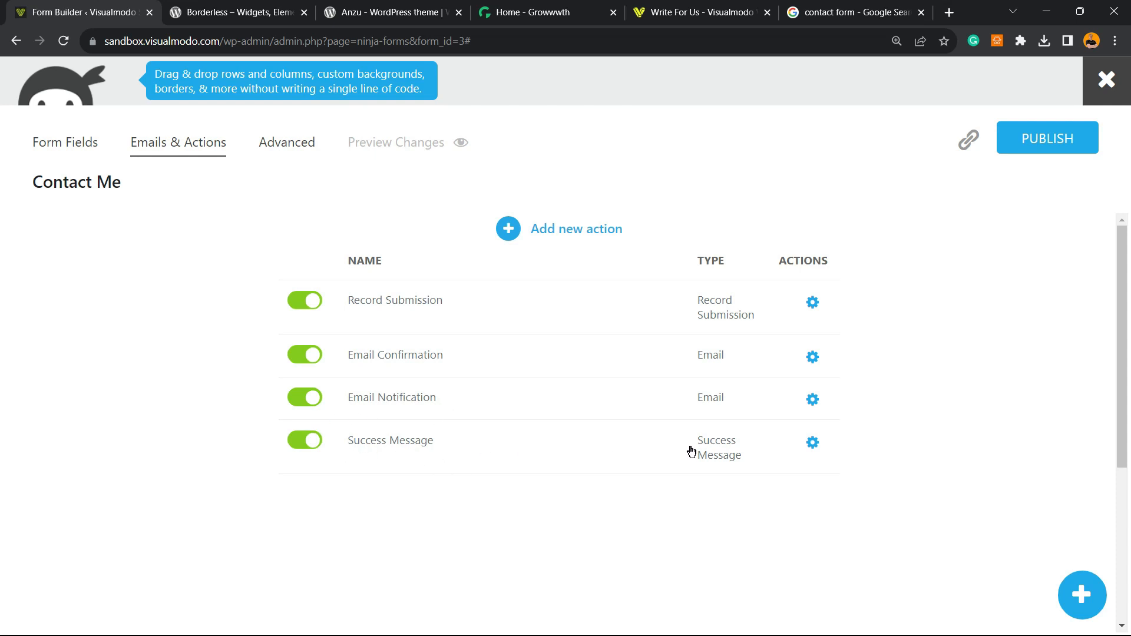
pyautogui.click(301, 150)
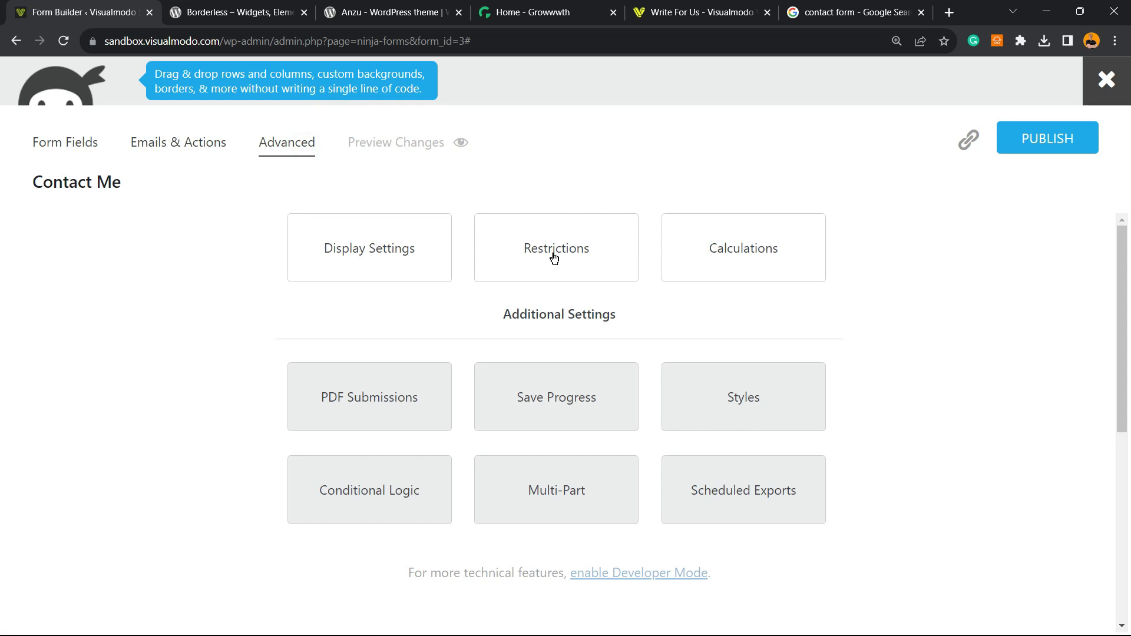
pyautogui.scroll(-3, 694, 258)
pyautogui.scroll(3, 531, 288)
pyautogui.click(69, 151)
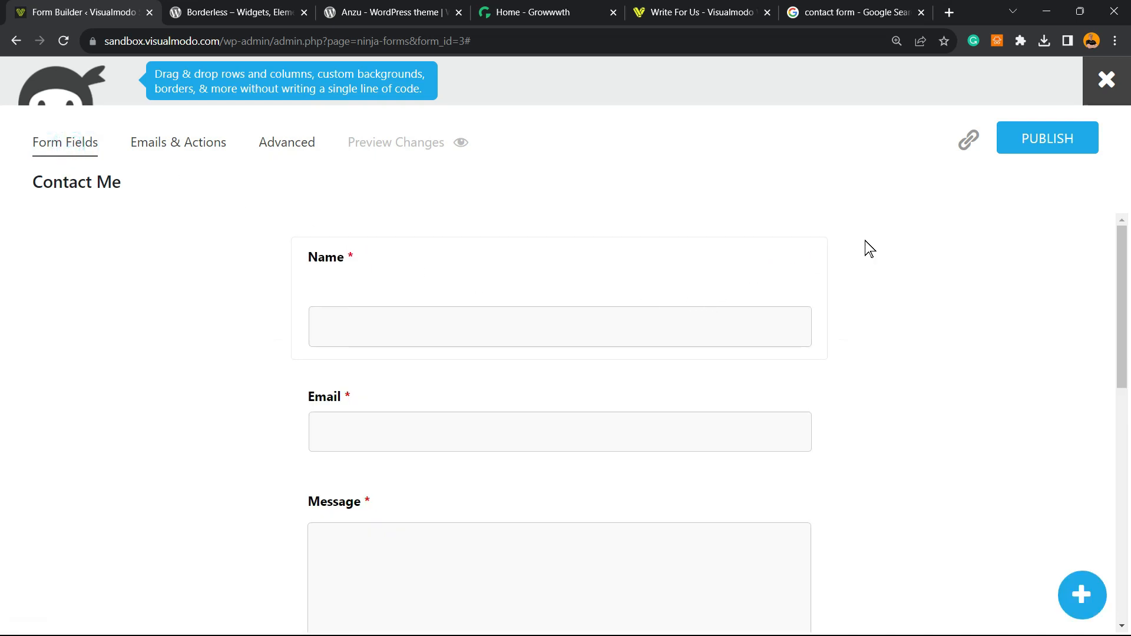
# Step: Add a Multi-Select field to the form between the Name and Email fields
pyautogui.click(1055, 588)
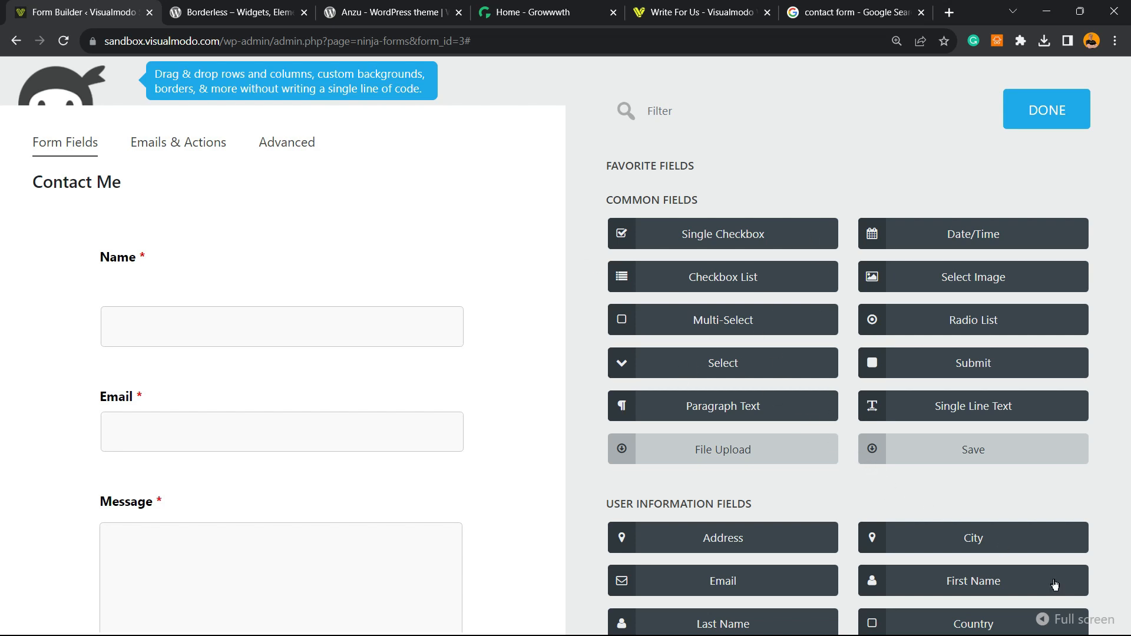
pyautogui.click(715, 240)
pyautogui.scroll(-3, 727, 380)
pyautogui.scroll(3, 727, 380)
pyautogui.moveTo(702, 320); pyautogui.dragTo(215, 389)
pyautogui.scroll(-1, 221, 342)
pyautogui.scroll(1, 228, 300)
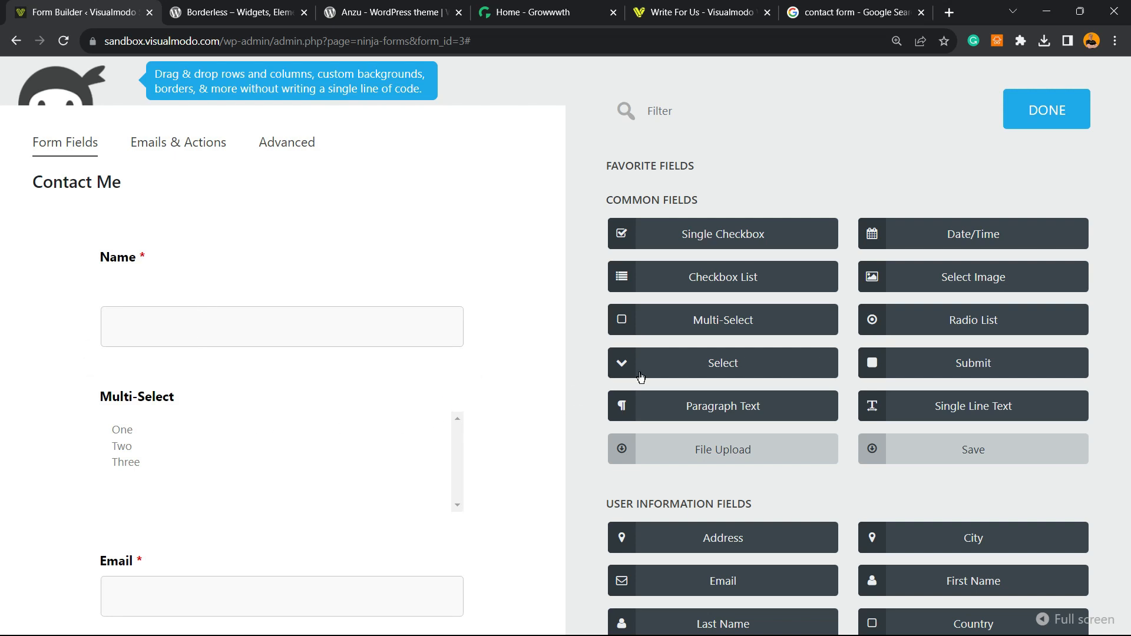
pyautogui.scroll(-3, 279, 460)
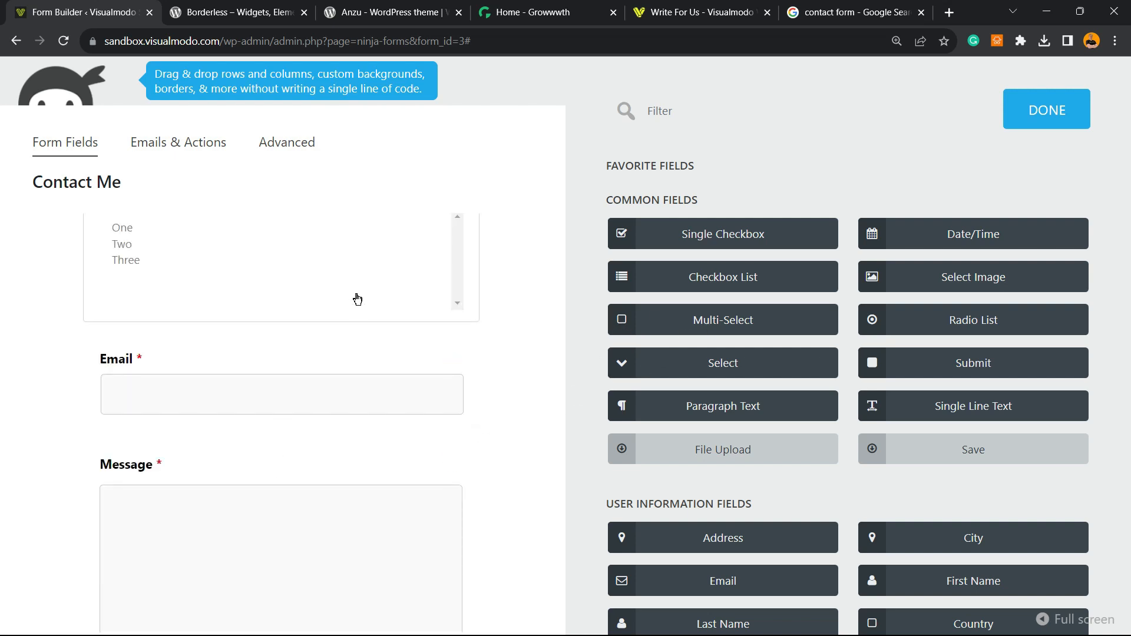
# Step: Finish adding fields and publish the Contact Me form
pyautogui.scroll(3, 356, 309)
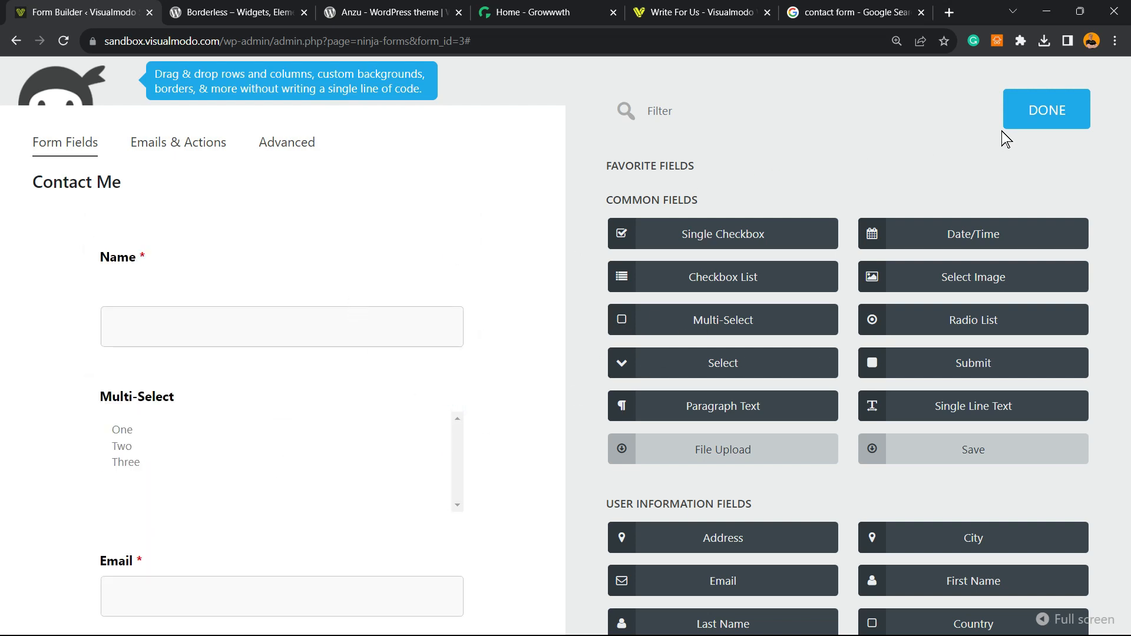
pyautogui.click(1025, 111)
pyautogui.click(1022, 125)
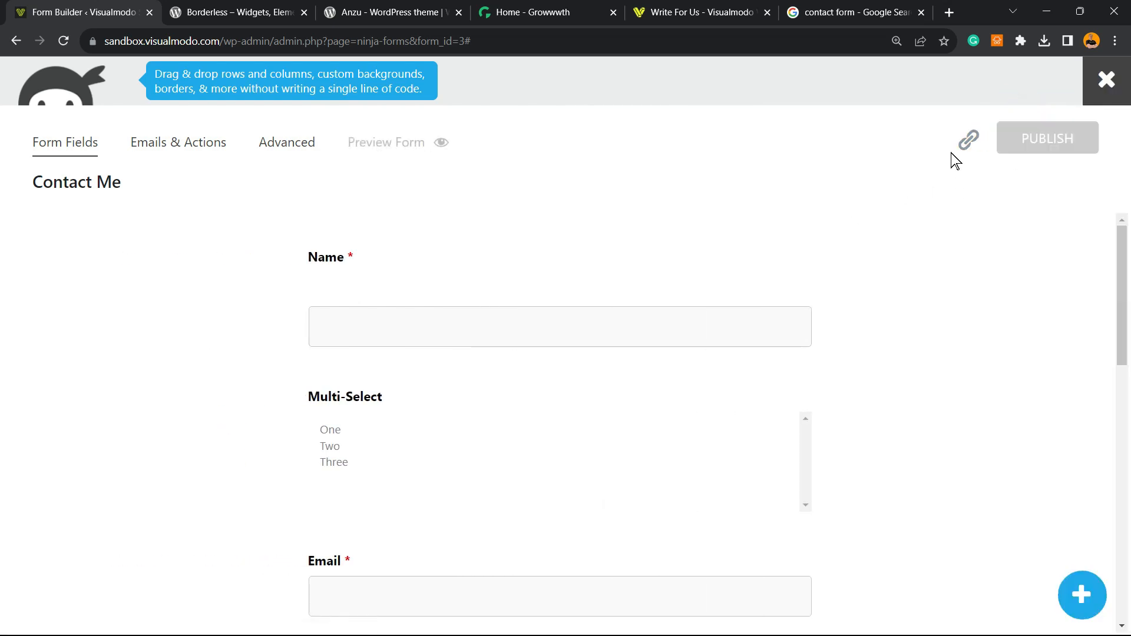
# Step: Open the form's display options and copy its embed shortcode [ninja_form id='3']
pyautogui.click(965, 140)
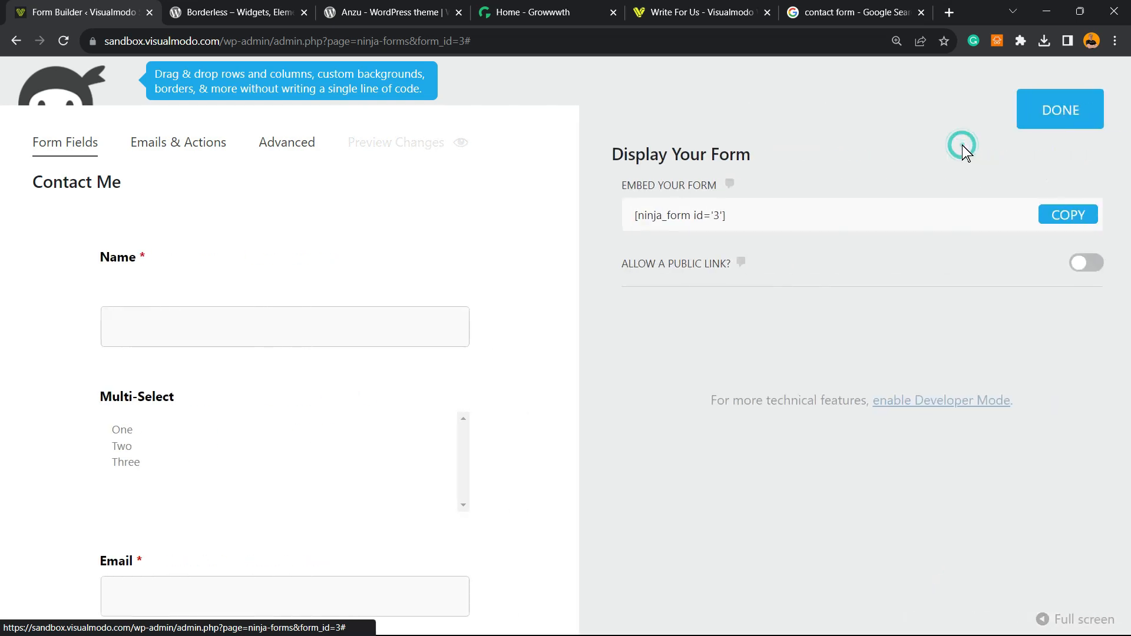
pyautogui.click(737, 214)
pyautogui.click(1043, 219)
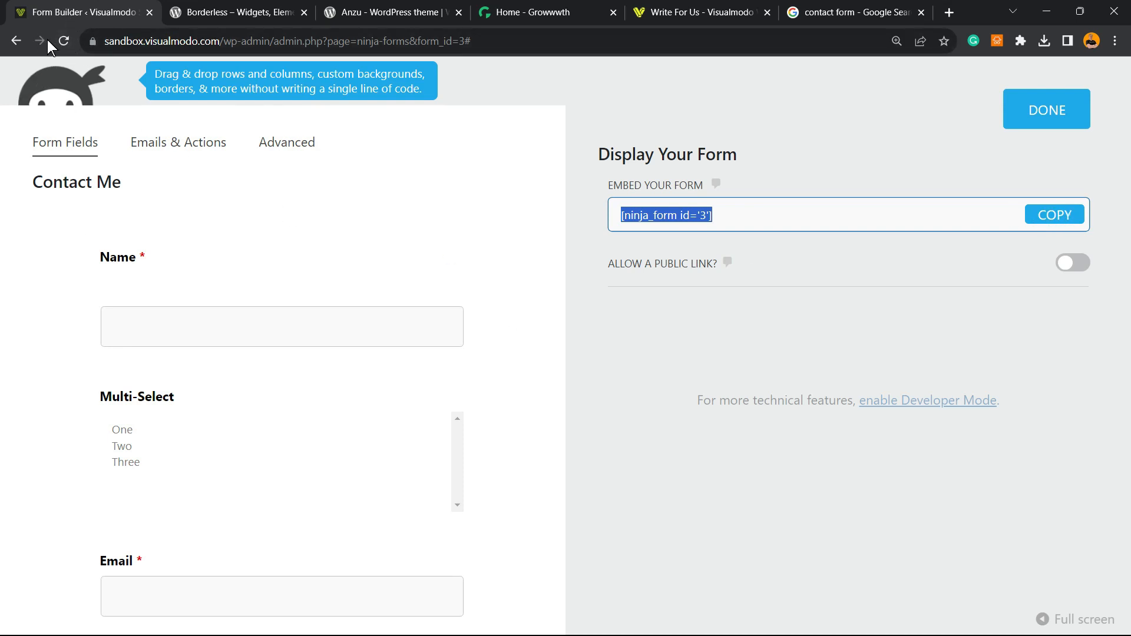
# Step: Leave the form builder for the WordPress admin and create a new page
pyautogui.rightClick(11, 44)
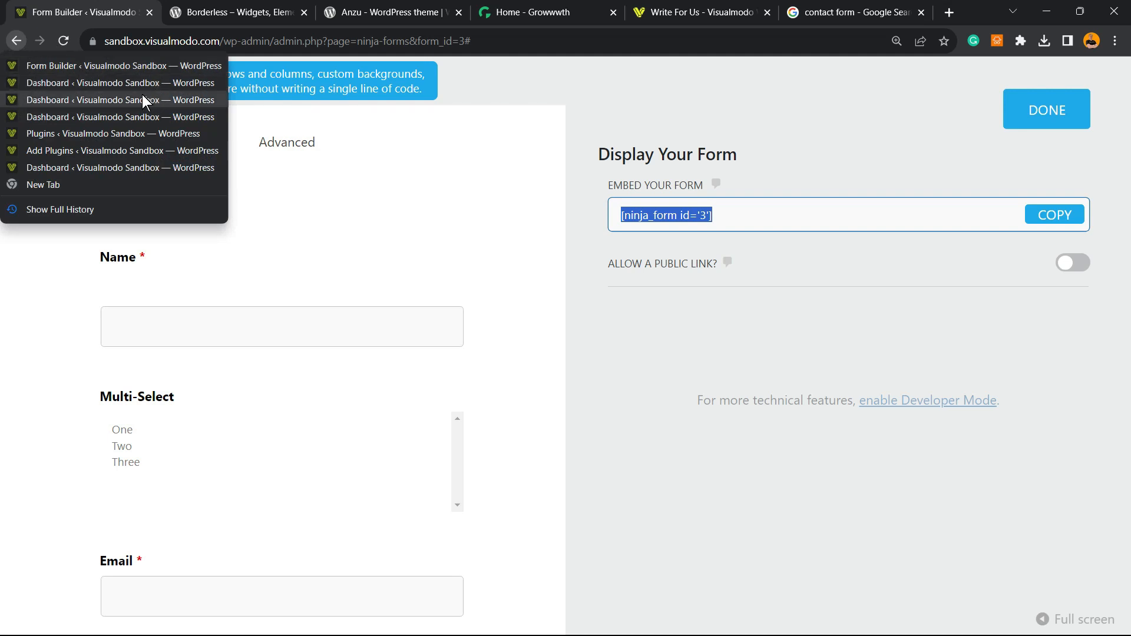
pyautogui.click(129, 82)
pyautogui.click(637, 126)
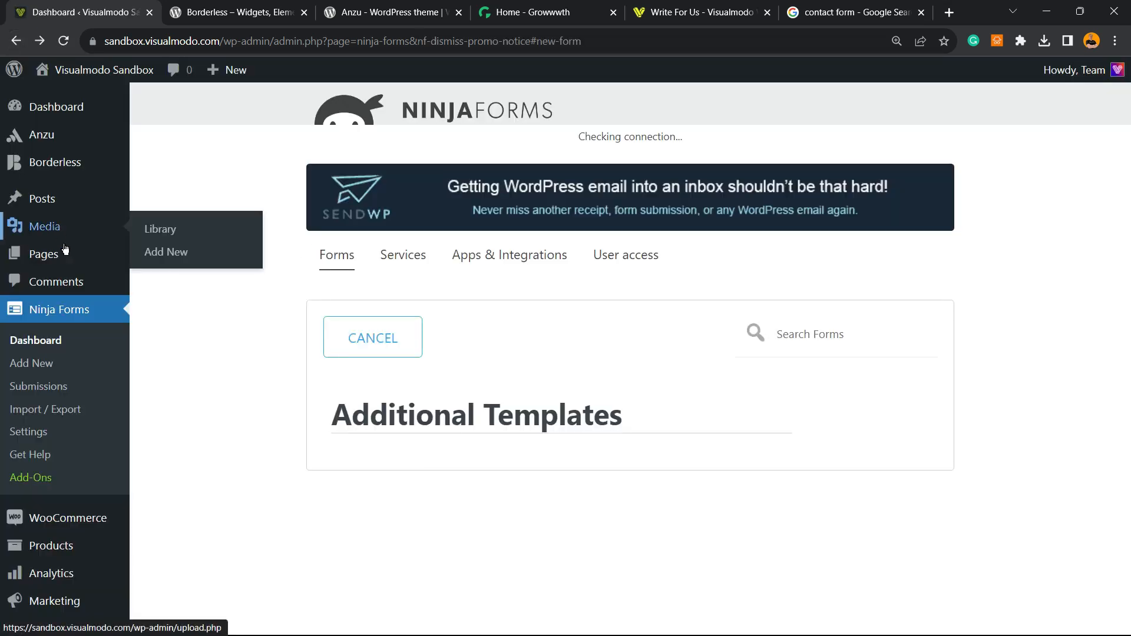
pyautogui.moveTo(66, 257)
pyautogui.click(165, 281)
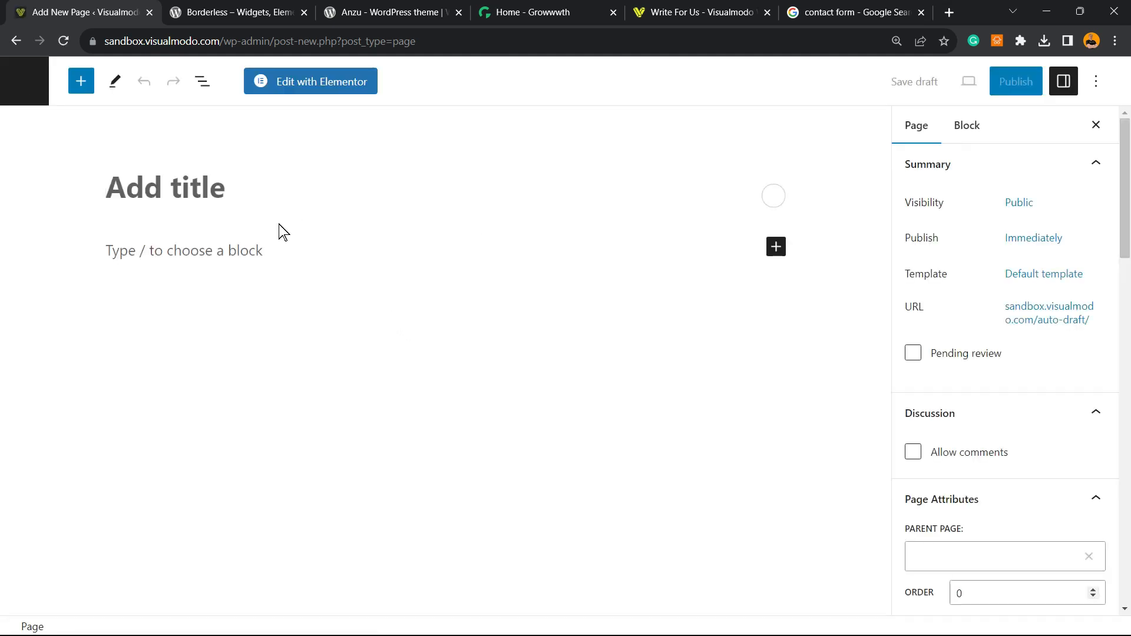
# Step: Insert the copied shortcode [ninja_form id='3'] into the page body and save the page as a draft
pyautogui.click(288, 250)
pyautogui.hotkey('ctrl', 'v')
pyautogui.click(366, 356)
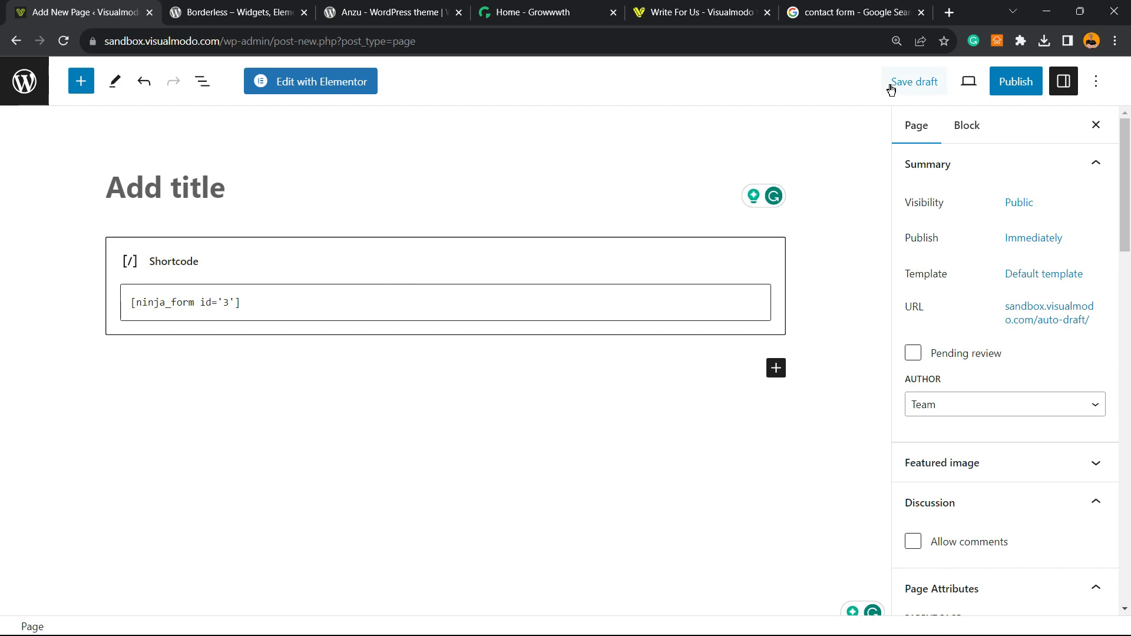
pyautogui.click(911, 83)
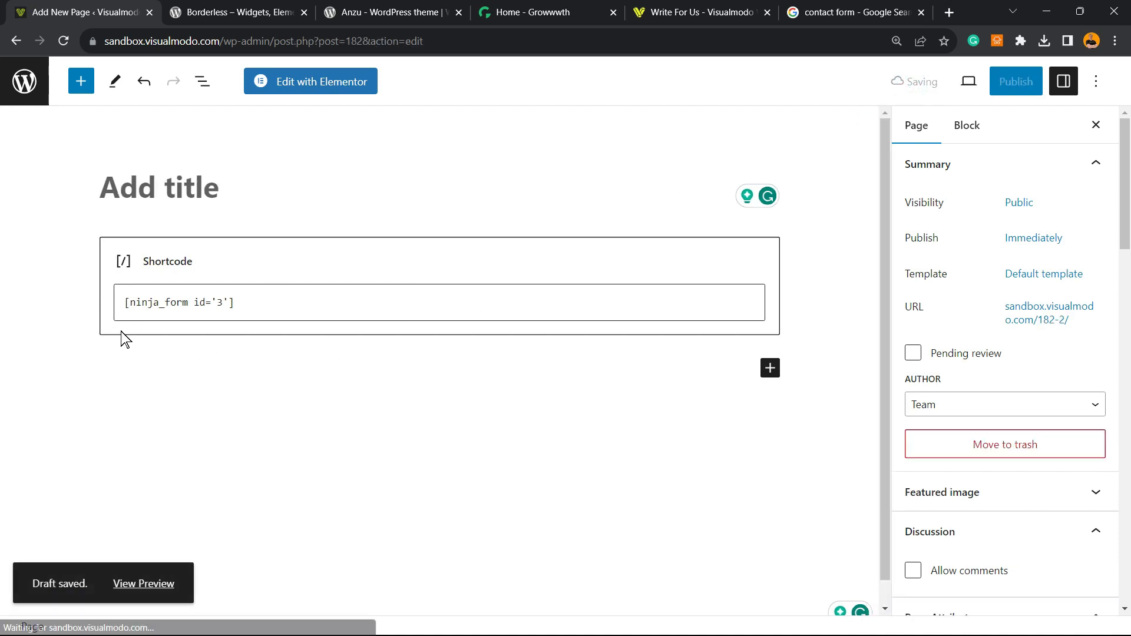
# Step: Preview the draft page and try the options Two, One and Three in the form's Multi-Select field
pyautogui.click(145, 582)
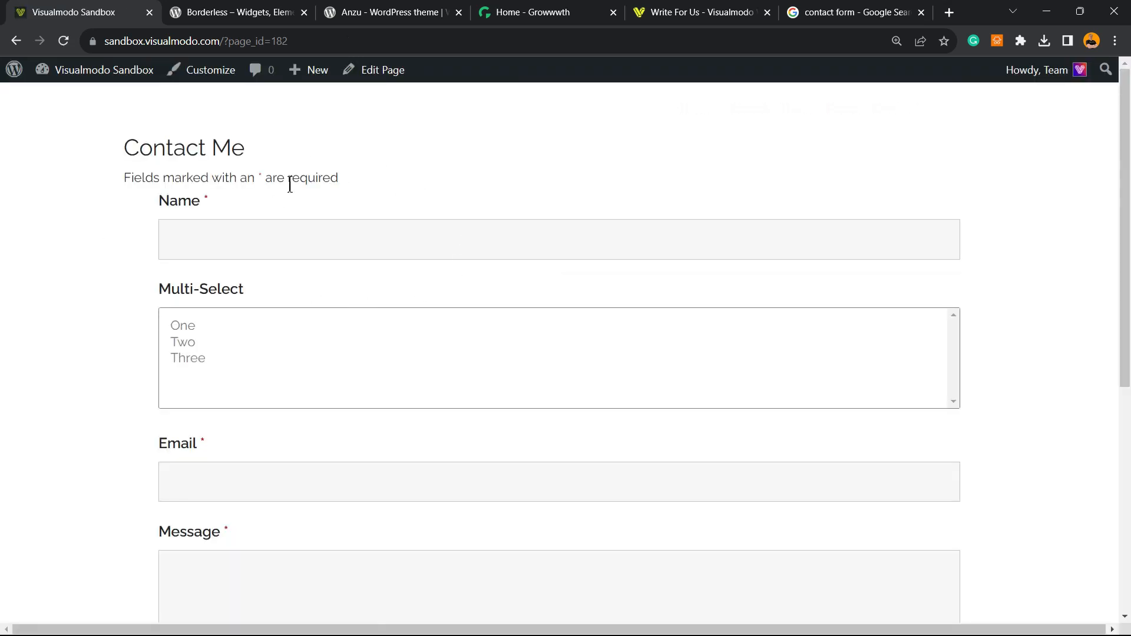
pyautogui.scroll(-2, 290, 182)
pyautogui.click(264, 194)
pyautogui.click(264, 178)
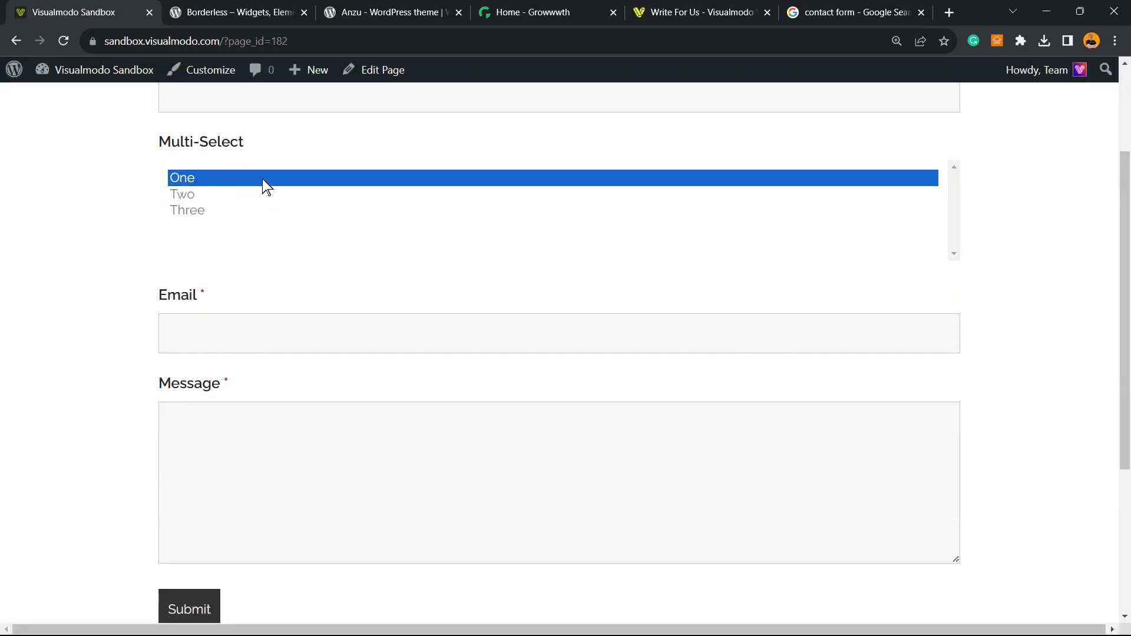
pyautogui.click(278, 211)
pyautogui.scroll(3, 119, 260)
pyautogui.scroll(-7, 109, 255)
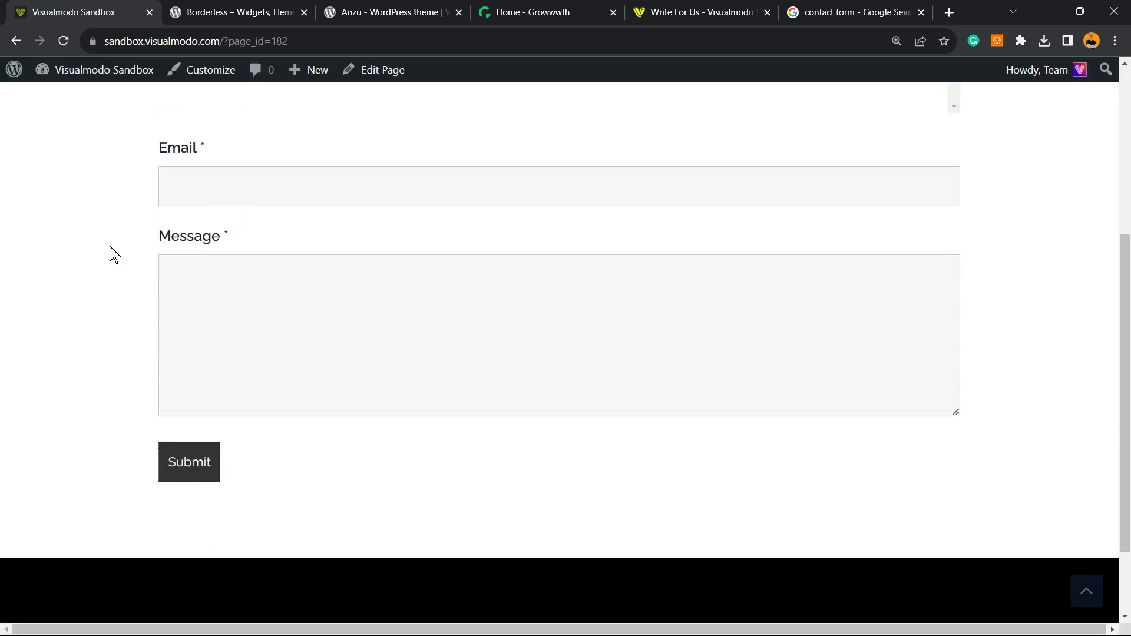
# Step: Examine the previewed contact form from the Name field down to the submit button
pyautogui.scroll(7, 330, 336)
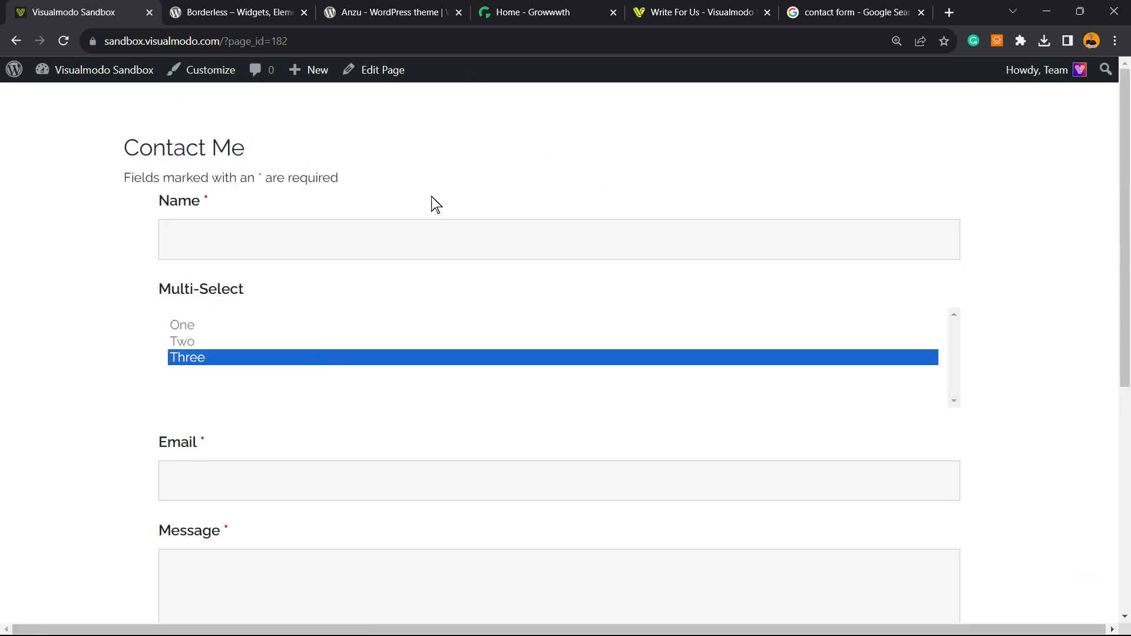
pyautogui.scroll(-6, 290, 321)
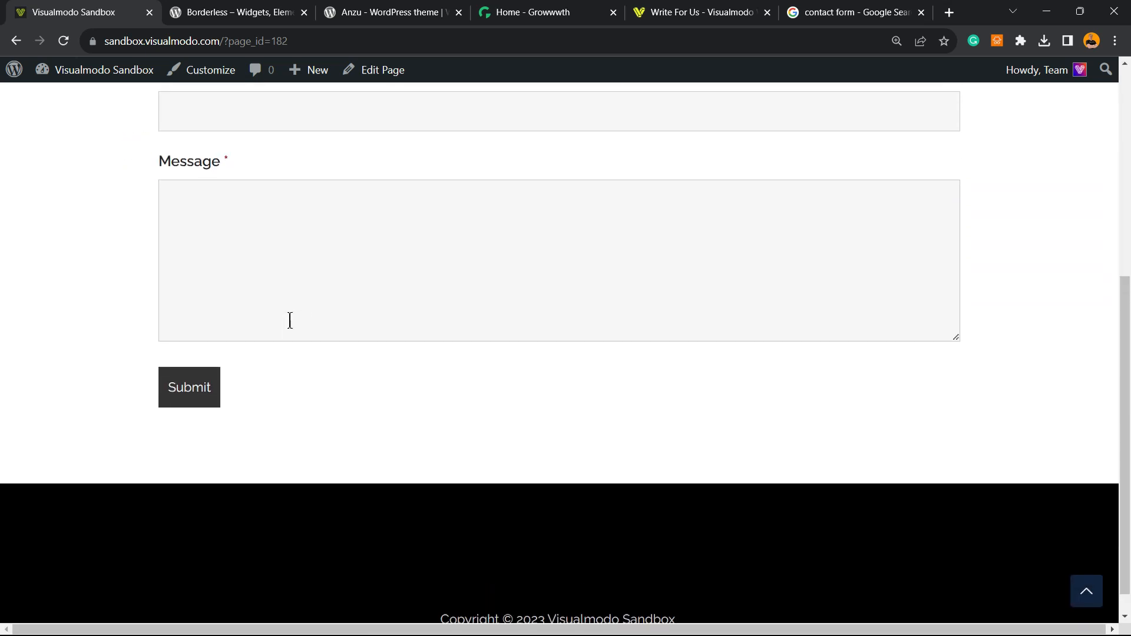
pyautogui.scroll(6, 291, 321)
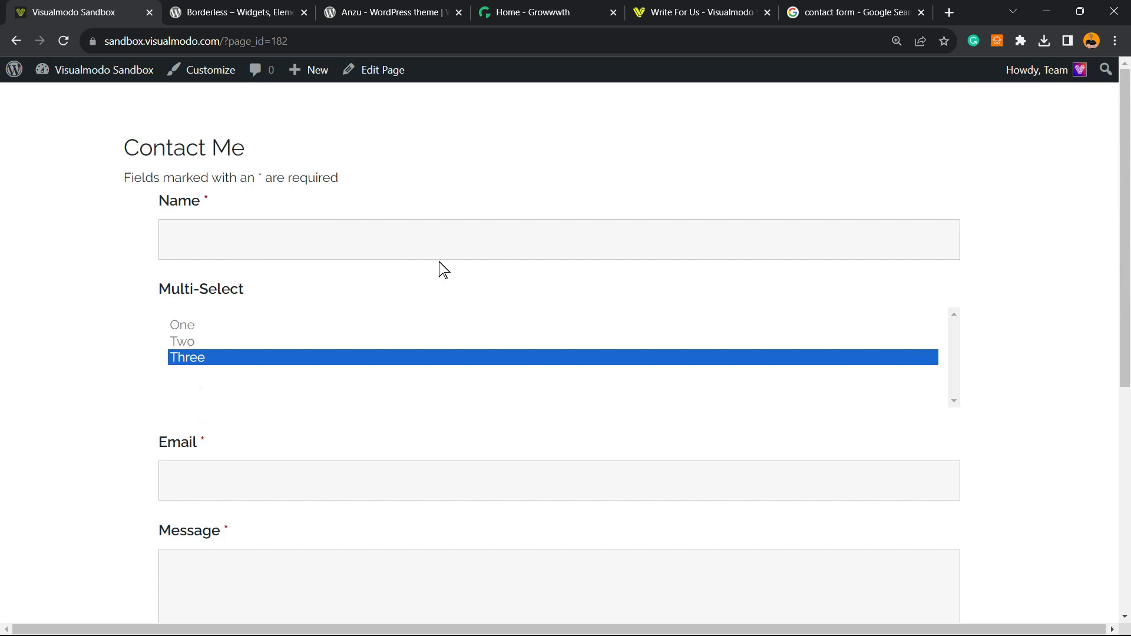
pyautogui.click(332, 246)
pyautogui.scroll(-2, 332, 259)
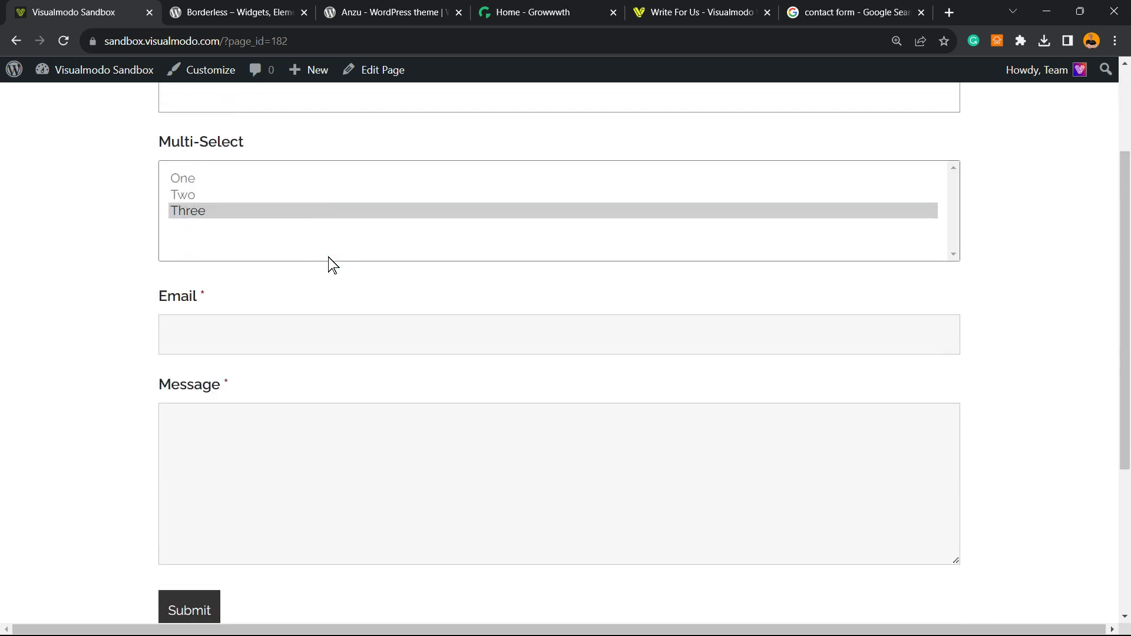
pyautogui.scroll(2, 329, 257)
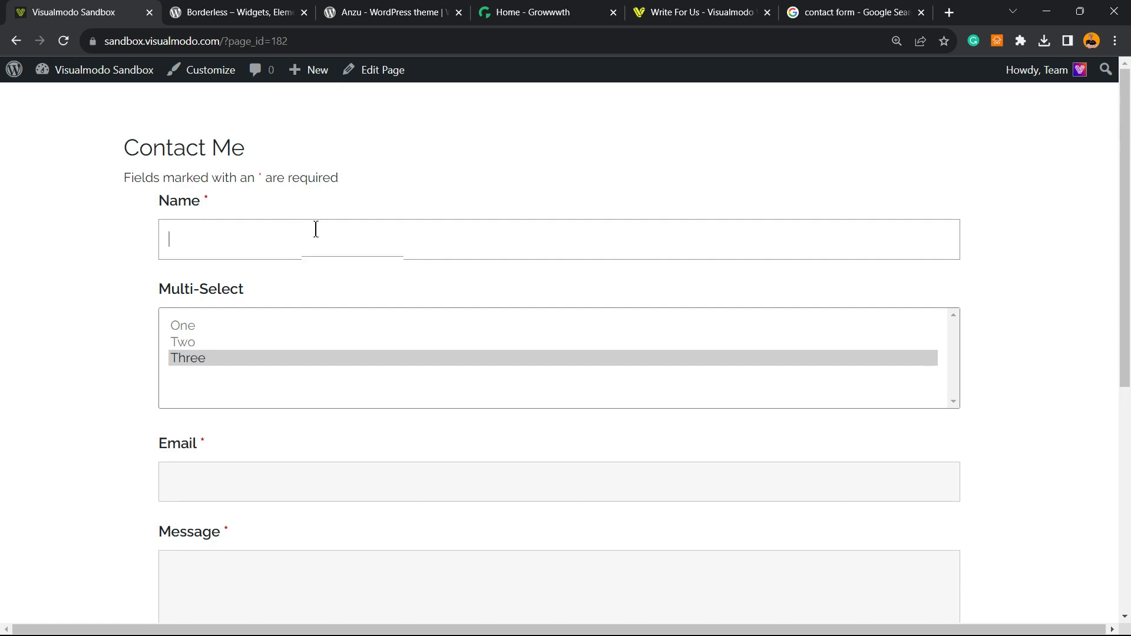
pyautogui.scroll(-5, 317, 236)
pyautogui.scroll(5, 336, 272)
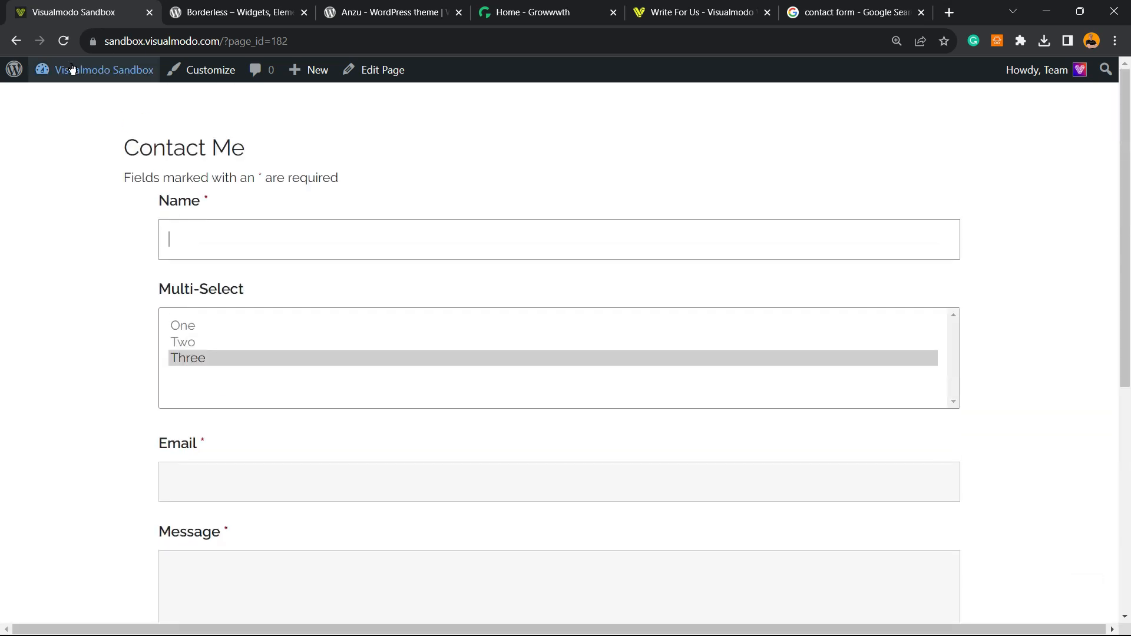
# Step: Return from the page preview to the WordPress dashboard and open the Ninja Forms settings
pyautogui.moveTo(82, 70)
pyautogui.click(93, 99)
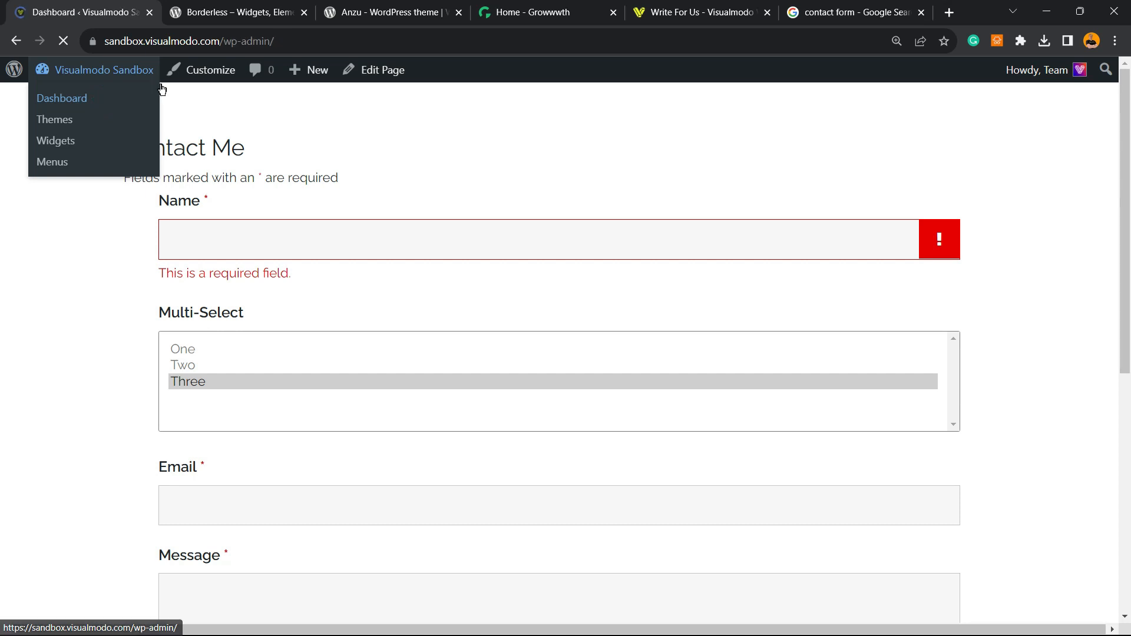
pyautogui.scroll(-1, 64, 370)
pyautogui.scroll(-2, 67, 377)
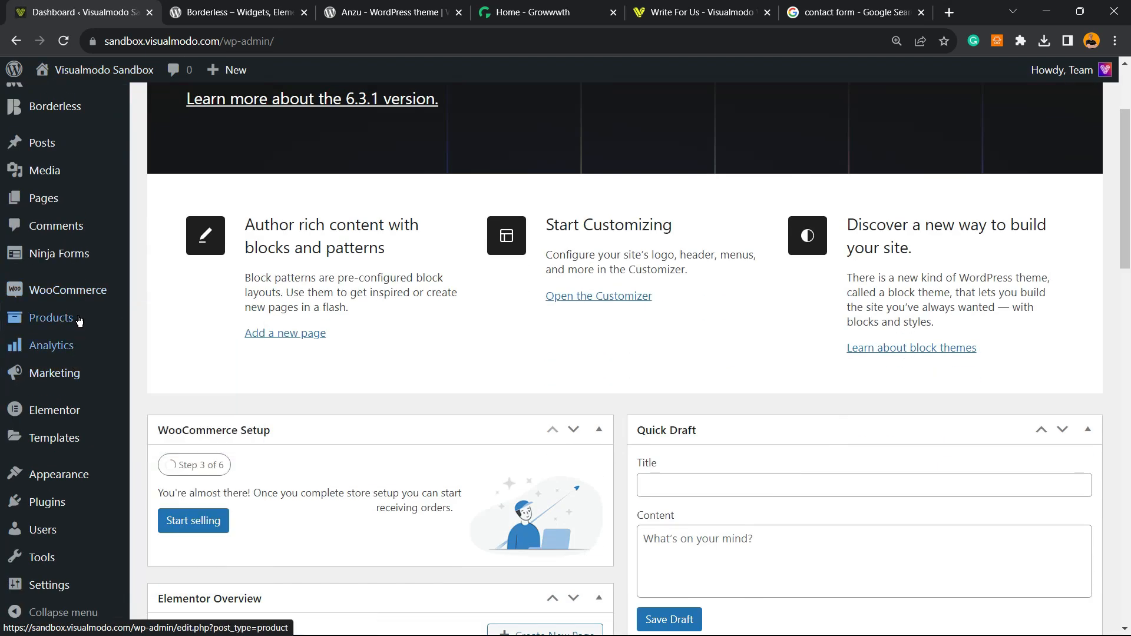
pyautogui.moveTo(68, 266)
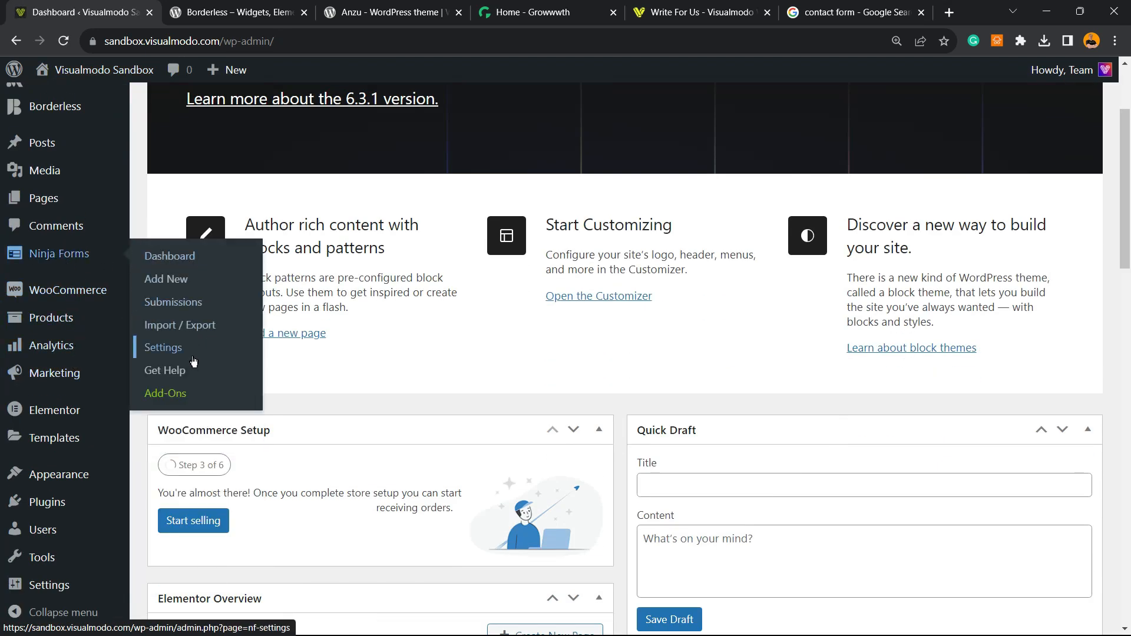
pyautogui.click(151, 349)
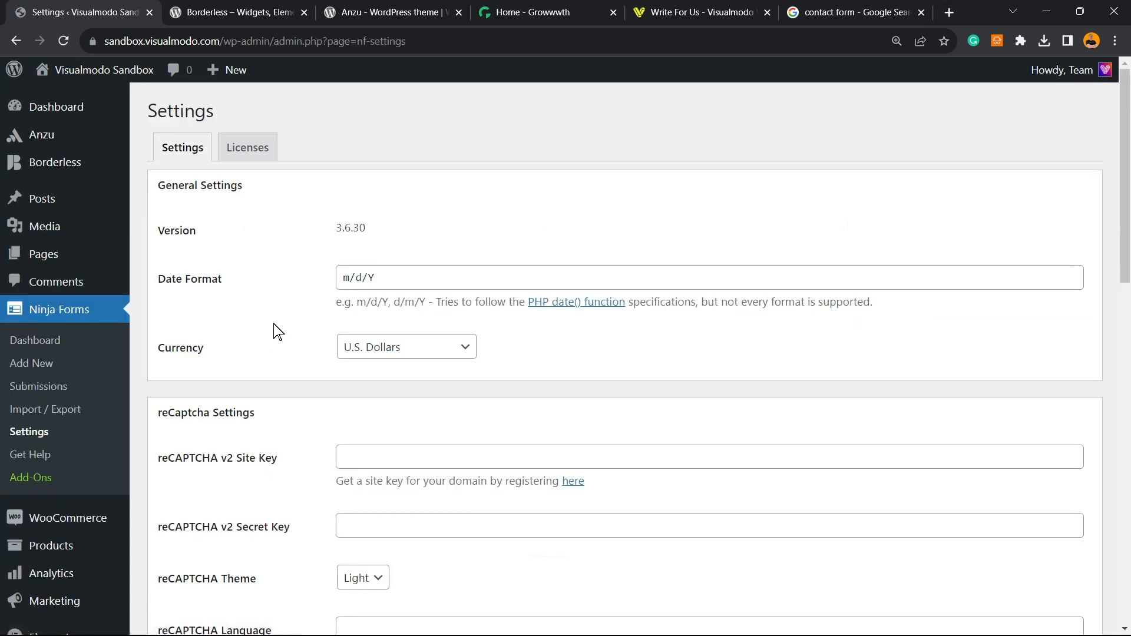
# Step: Enlarge the page to 125% and examine the plugin's general, reCAPTCHA and advanced settings
pyautogui.hotkey('ctrl', '+')
pyautogui.click(277, 303)
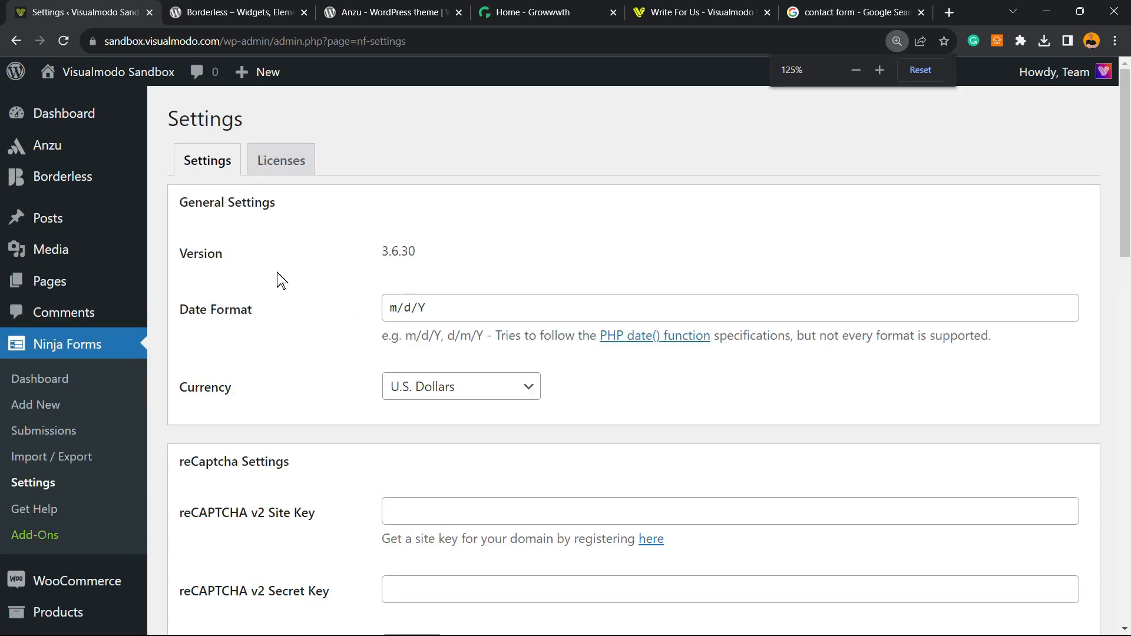
pyautogui.scroll(-3, 278, 281)
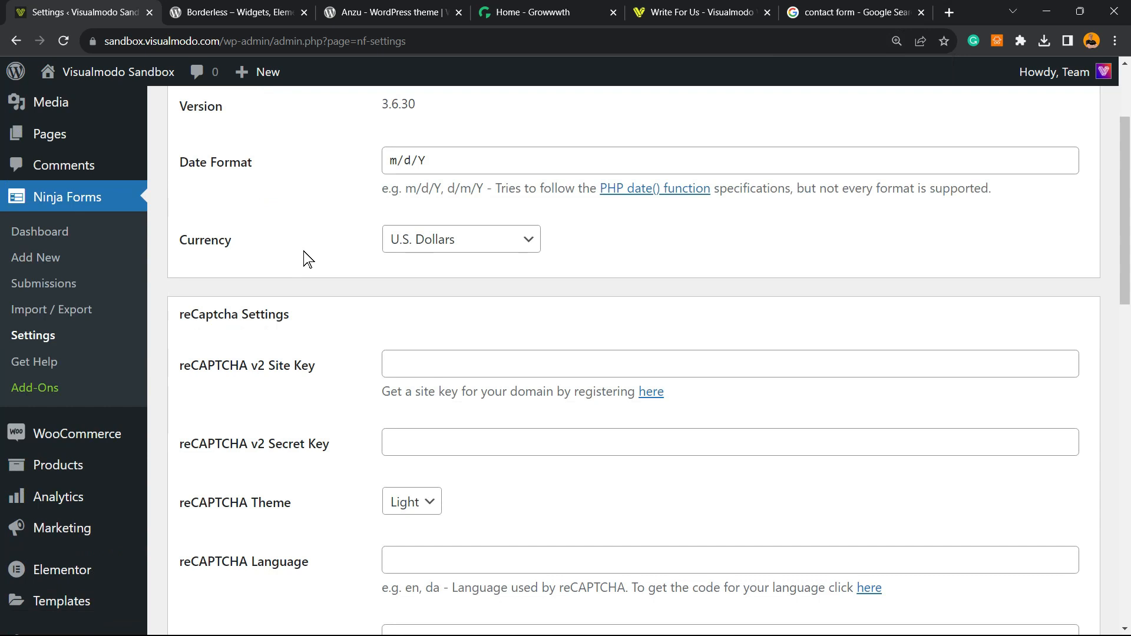
pyautogui.scroll(-3, 328, 284)
pyautogui.scroll(-3, 312, 253)
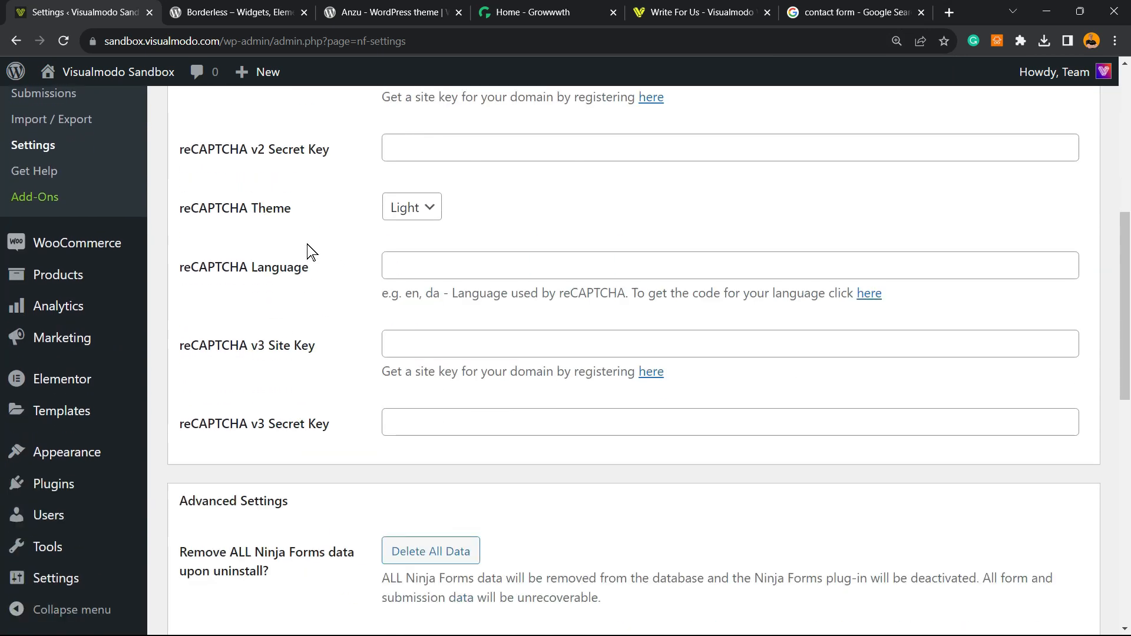
pyautogui.scroll(-3, 306, 255)
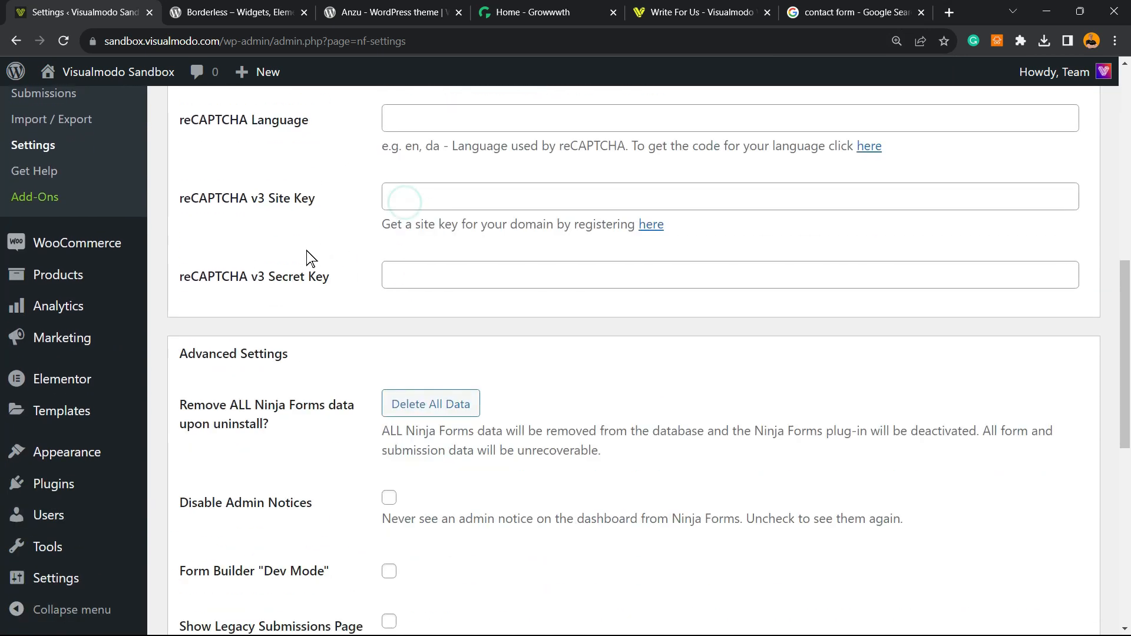
pyautogui.scroll(-3, 305, 252)
pyautogui.scroll(-6, 365, 261)
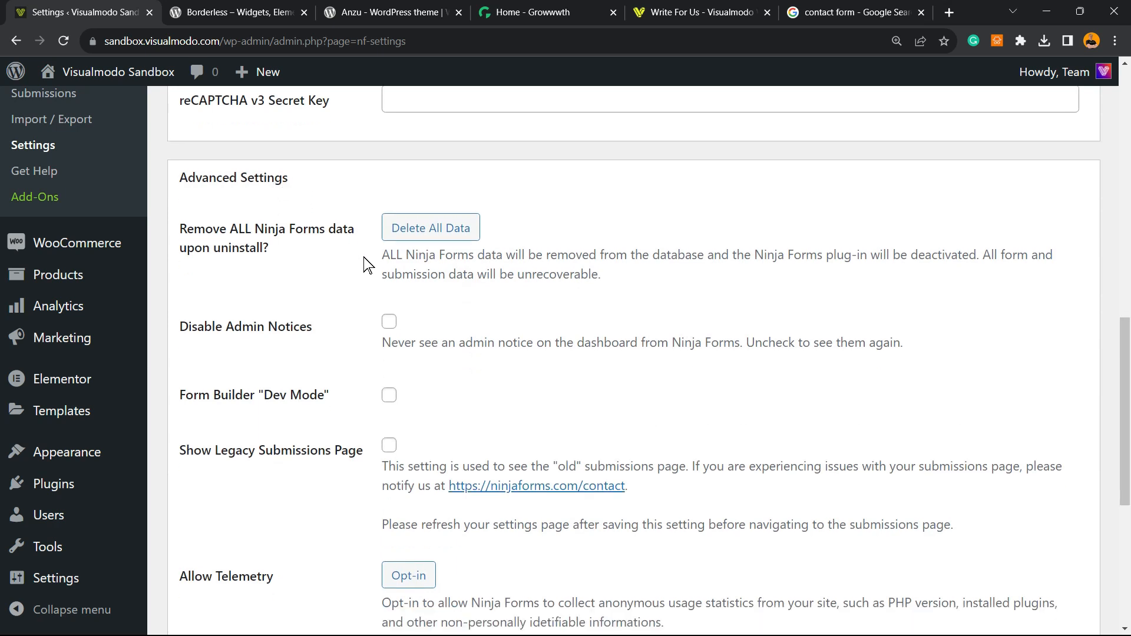
pyautogui.scroll(-2, 319, 248)
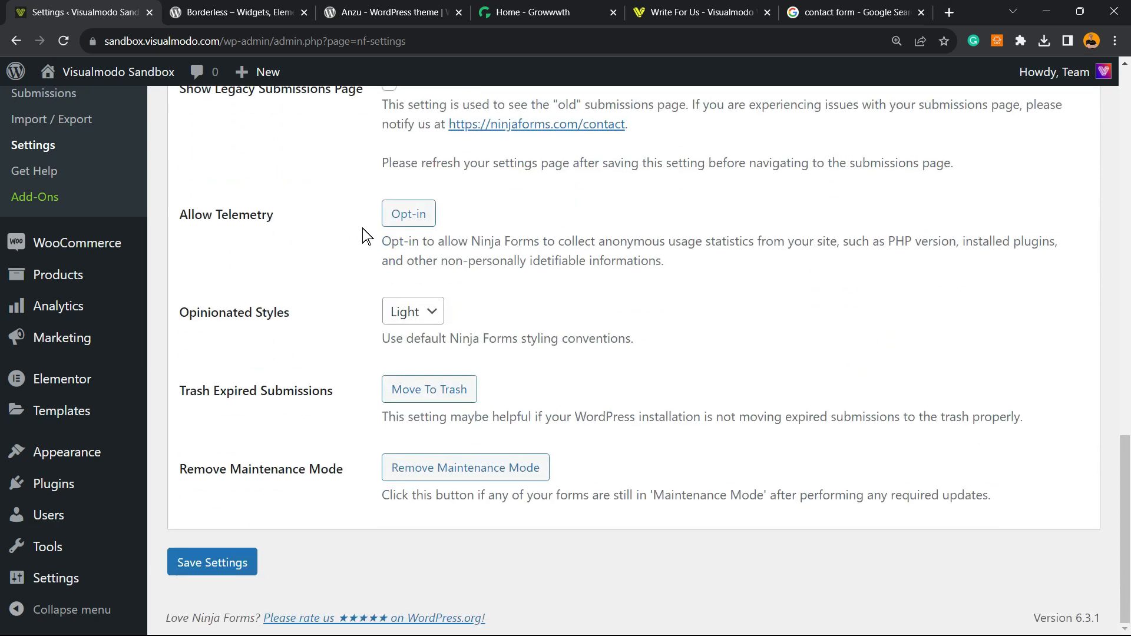
pyautogui.scroll(18, 352, 276)
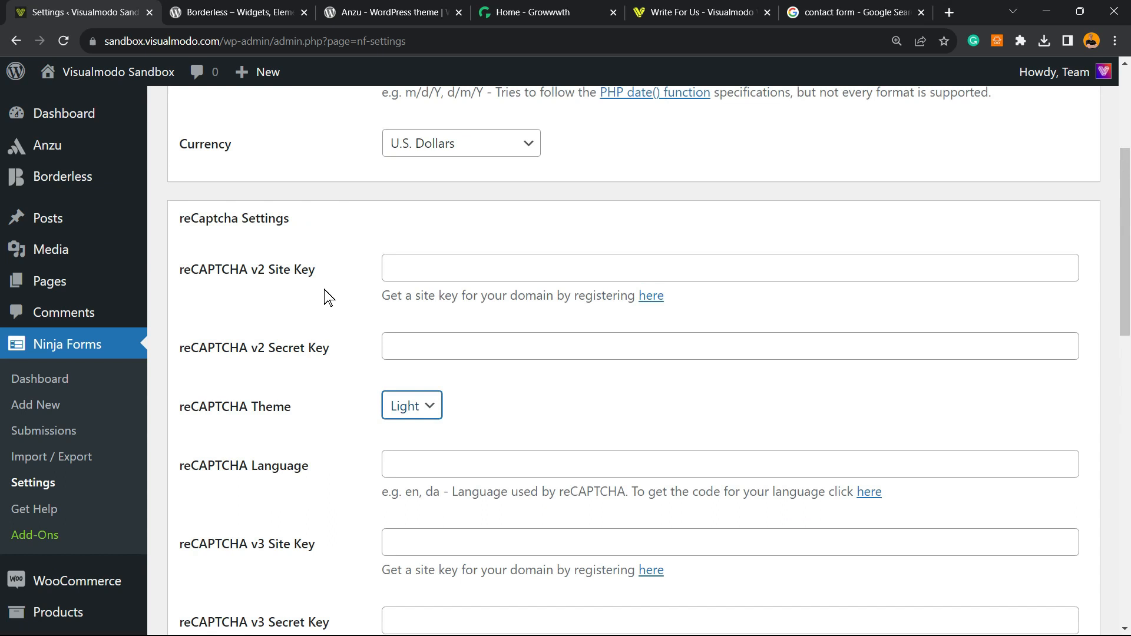
pyautogui.scroll(-12, 324, 297)
pyautogui.scroll(3, 147, 326)
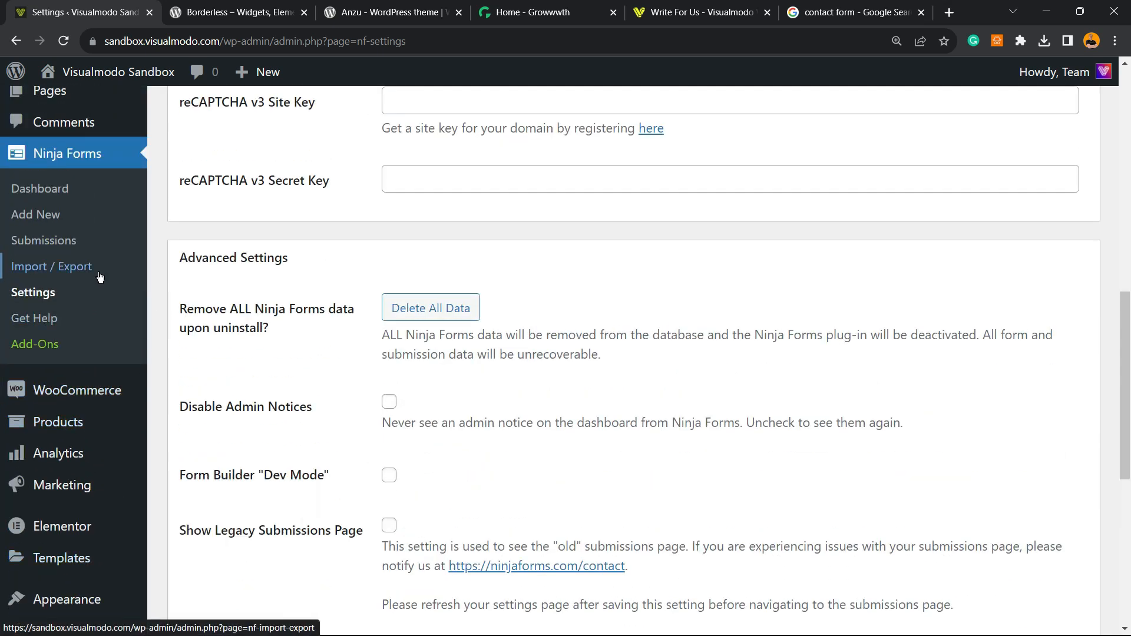
# Step: Open the form submissions page, examine its form selection and bulk export options, and return to the Ninja Forms dashboard
pyautogui.click(101, 243)
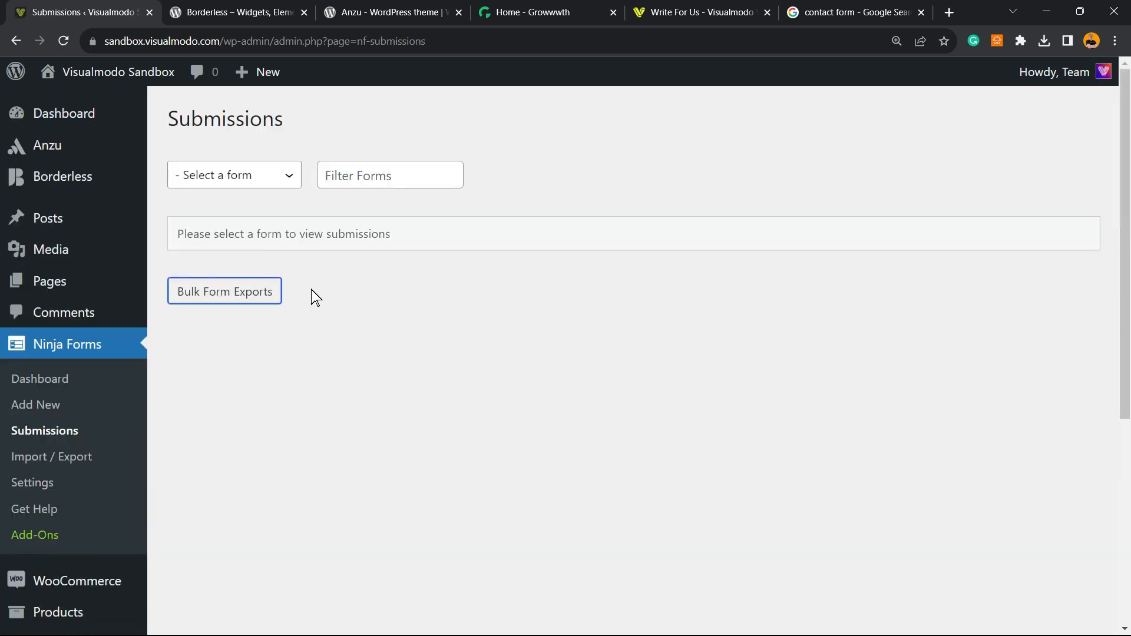
pyautogui.tripleClick(240, 235)
pyautogui.click(342, 249)
pyautogui.click(341, 250)
pyautogui.click(236, 12)
pyautogui.click(83, 12)
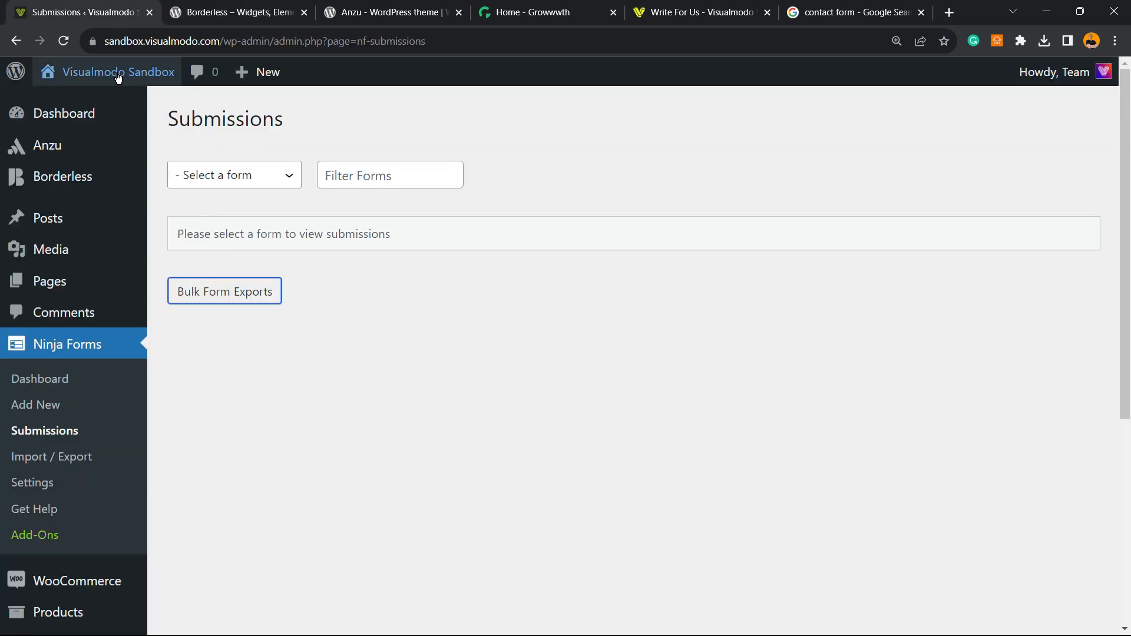
pyautogui.tripleClick(354, 286)
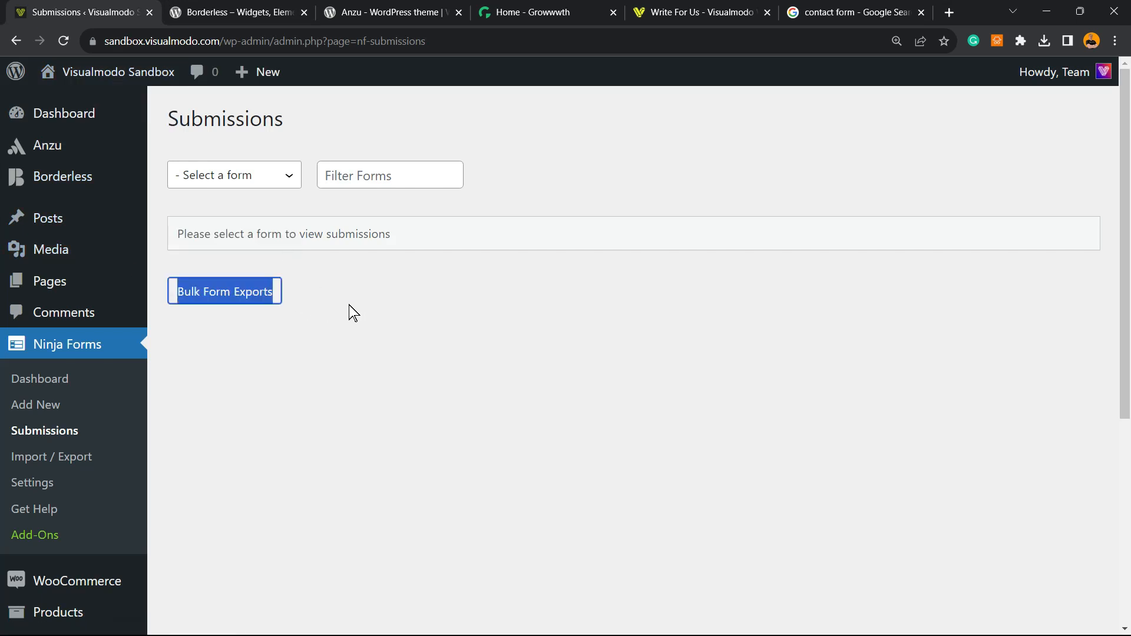
pyautogui.tripleClick(317, 231)
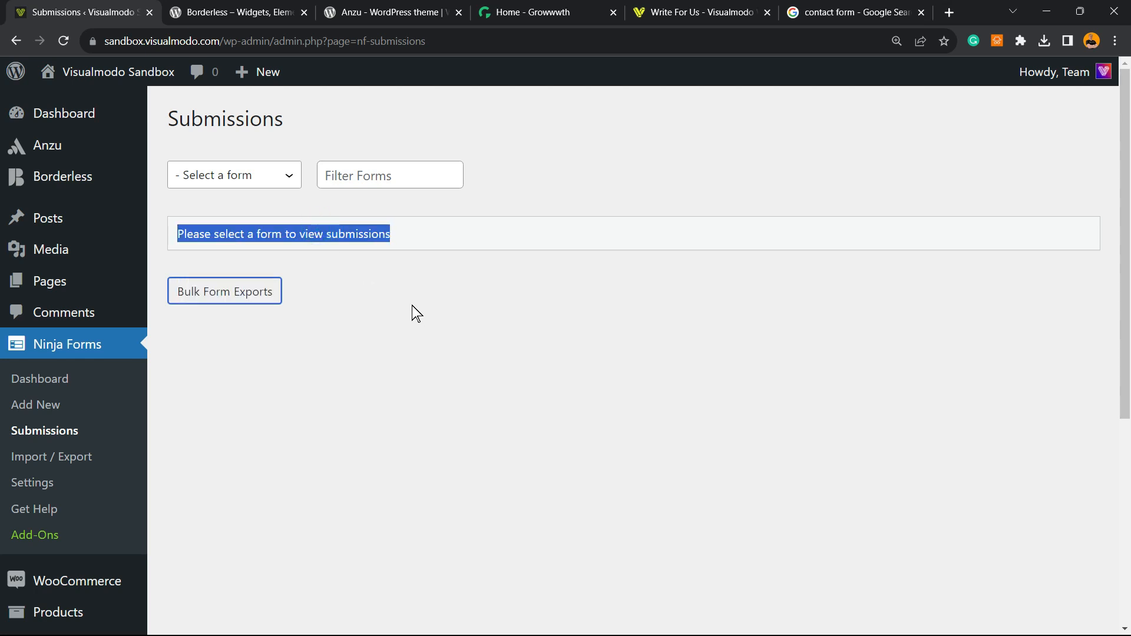
pyautogui.click(52, 379)
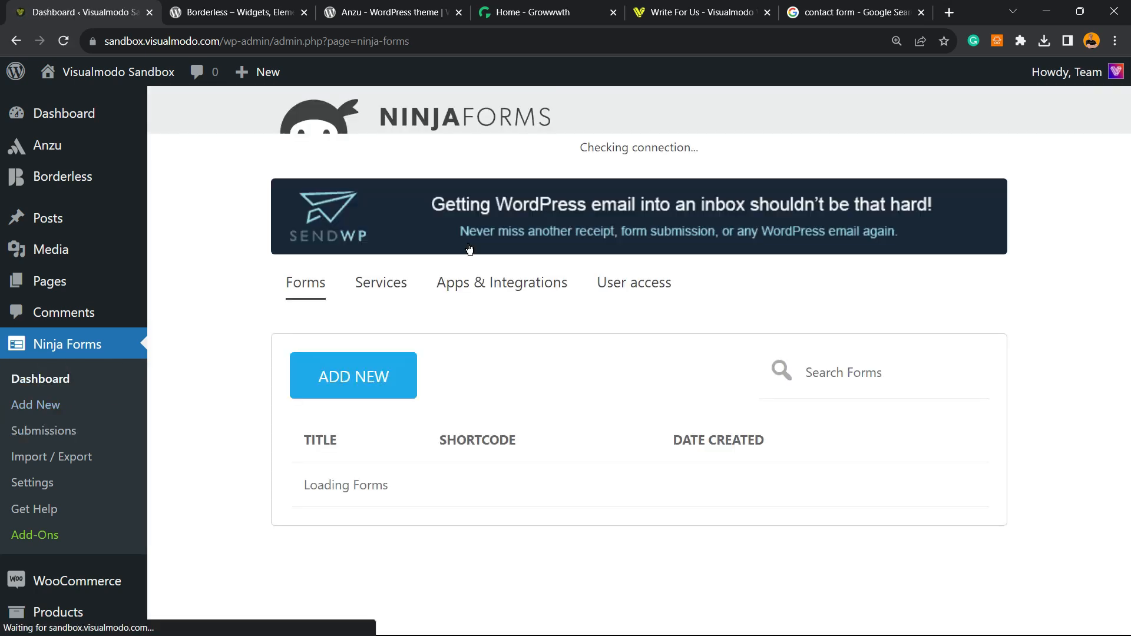
# Step: Open the Contact Me form with shortcode [ninja_form id=1] and examine the settings of its Email Notification action
pyautogui.scroll(-1, 405, 291)
pyautogui.scroll(-1, 406, 293)
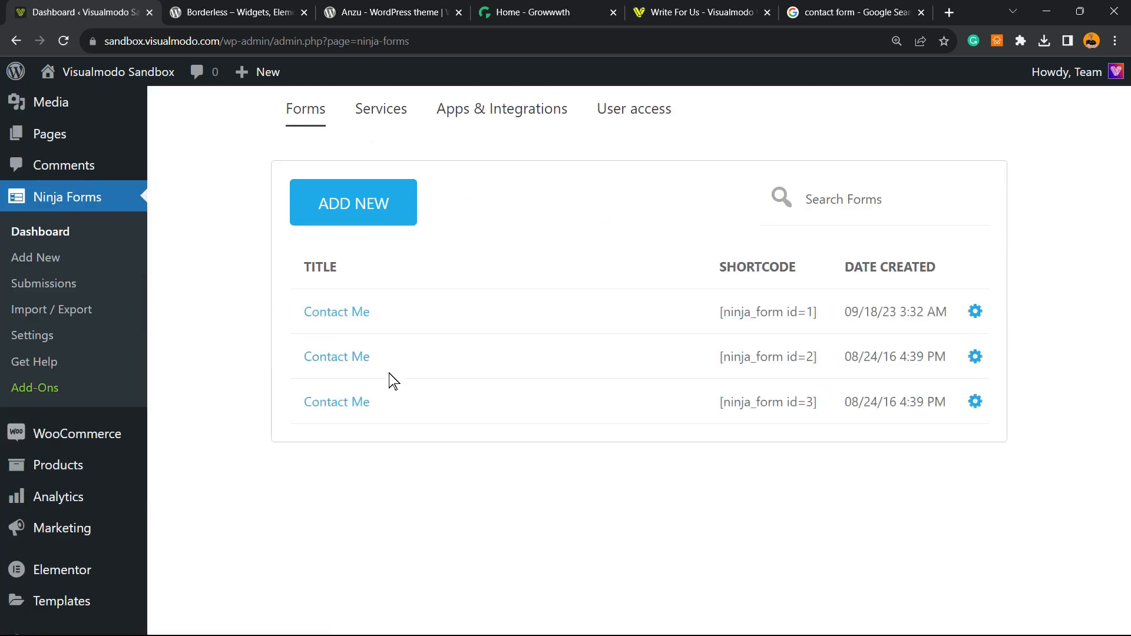
pyautogui.click(341, 312)
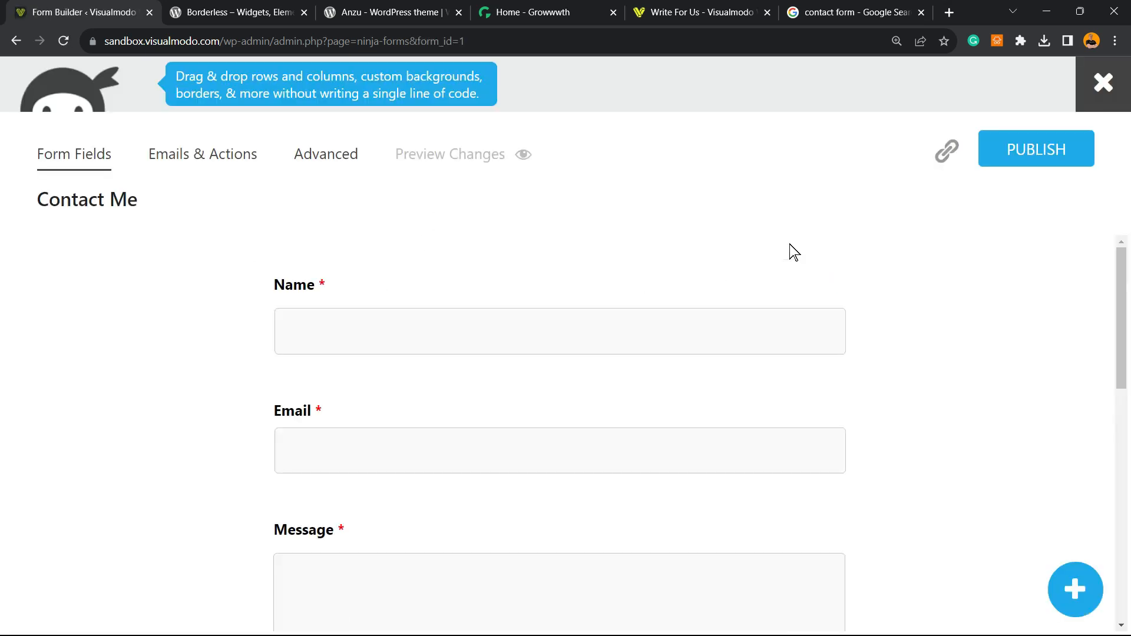
pyautogui.click(205, 167)
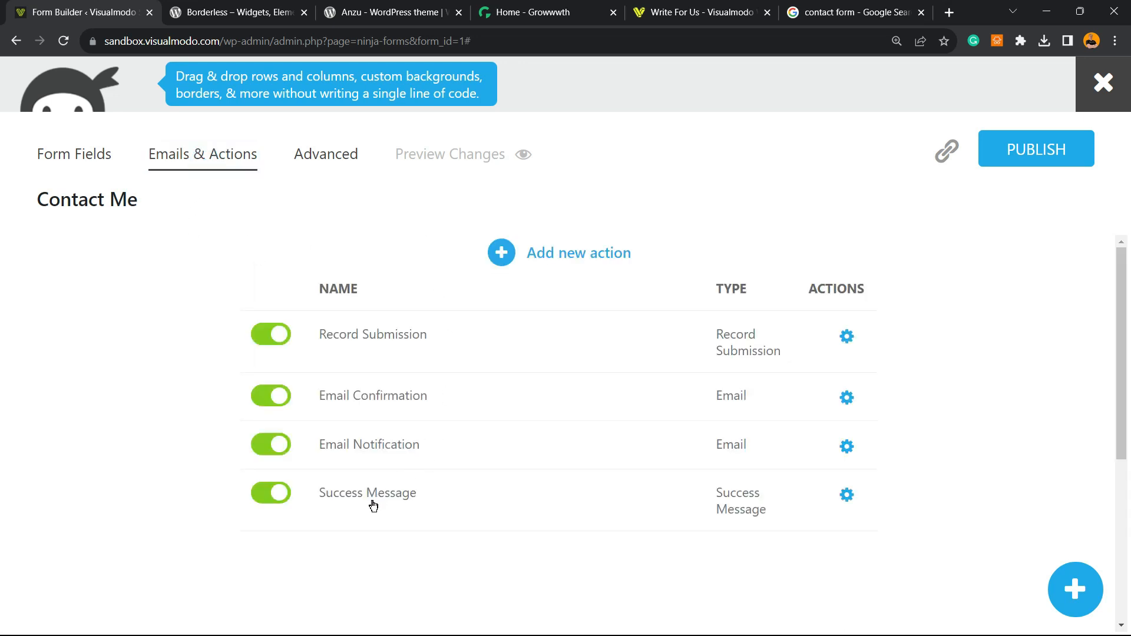
pyautogui.click(338, 457)
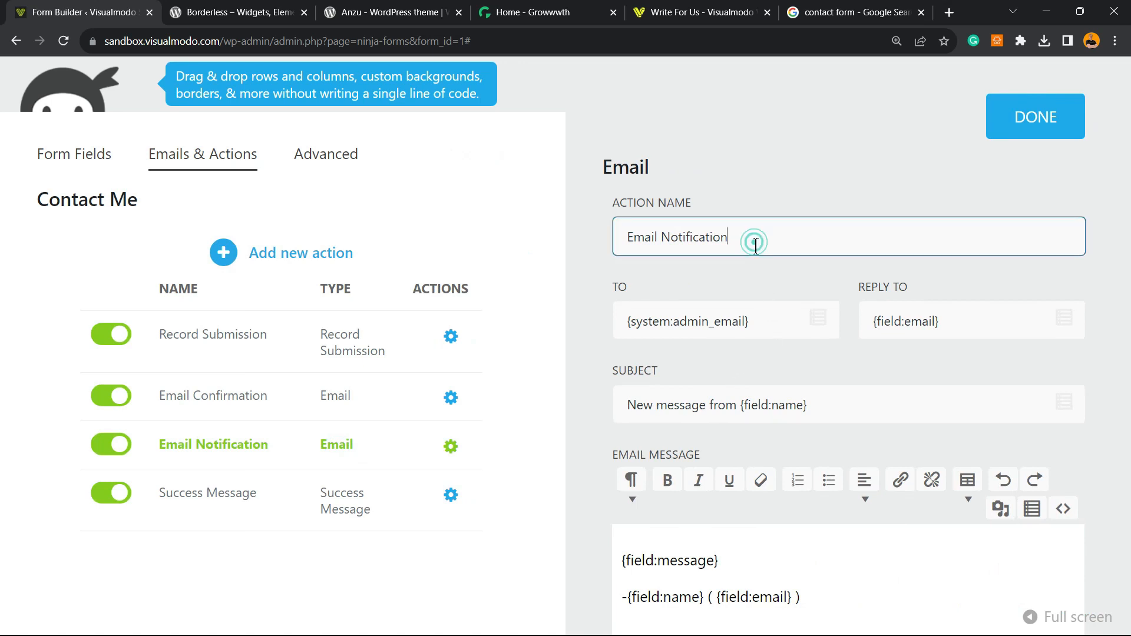
pyautogui.scroll(-10, 760, 330)
pyautogui.scroll(8, 752, 416)
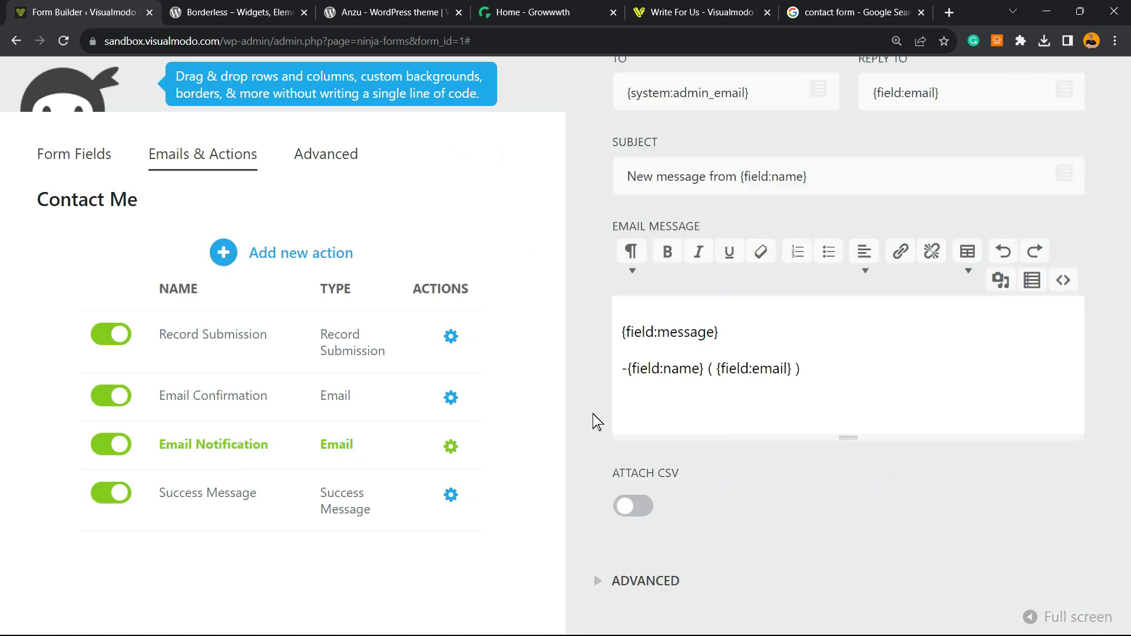
# Step: Examine the Email Confirmation action's recipient, subject, message and attachment settings
pyautogui.click(174, 403)
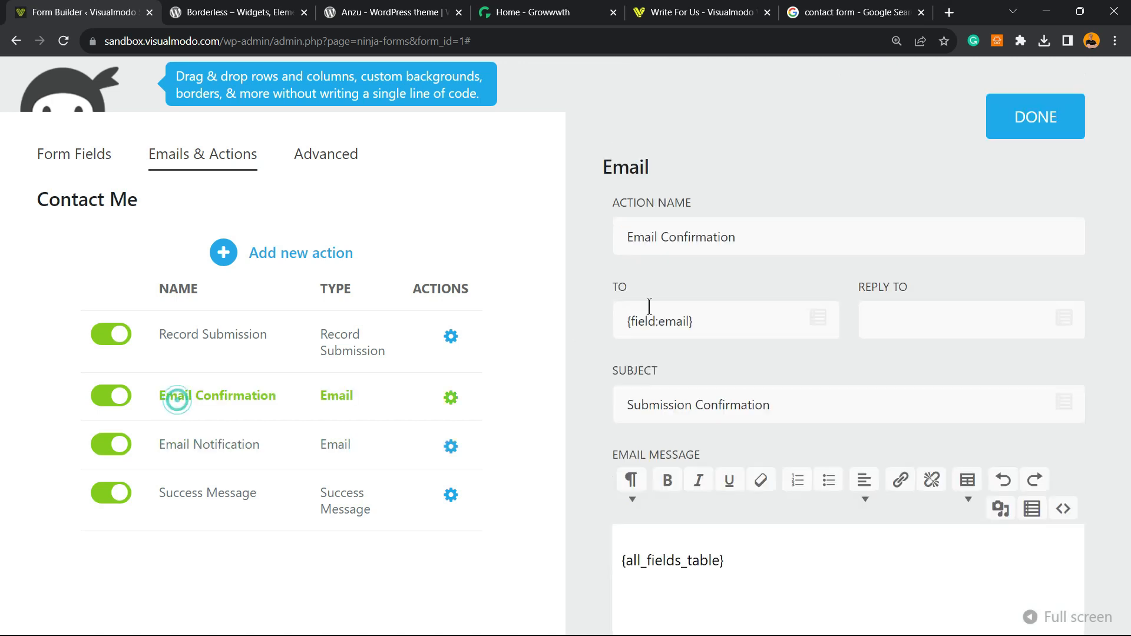
pyautogui.scroll(-10, 732, 328)
pyautogui.scroll(7, 736, 353)
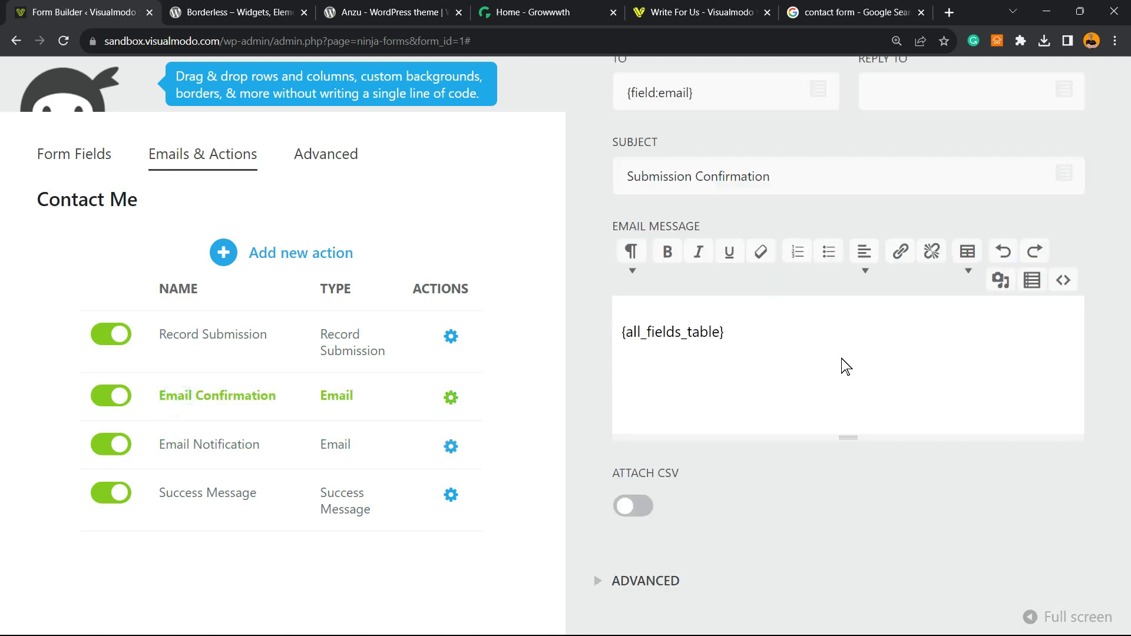
pyautogui.scroll(4, 846, 366)
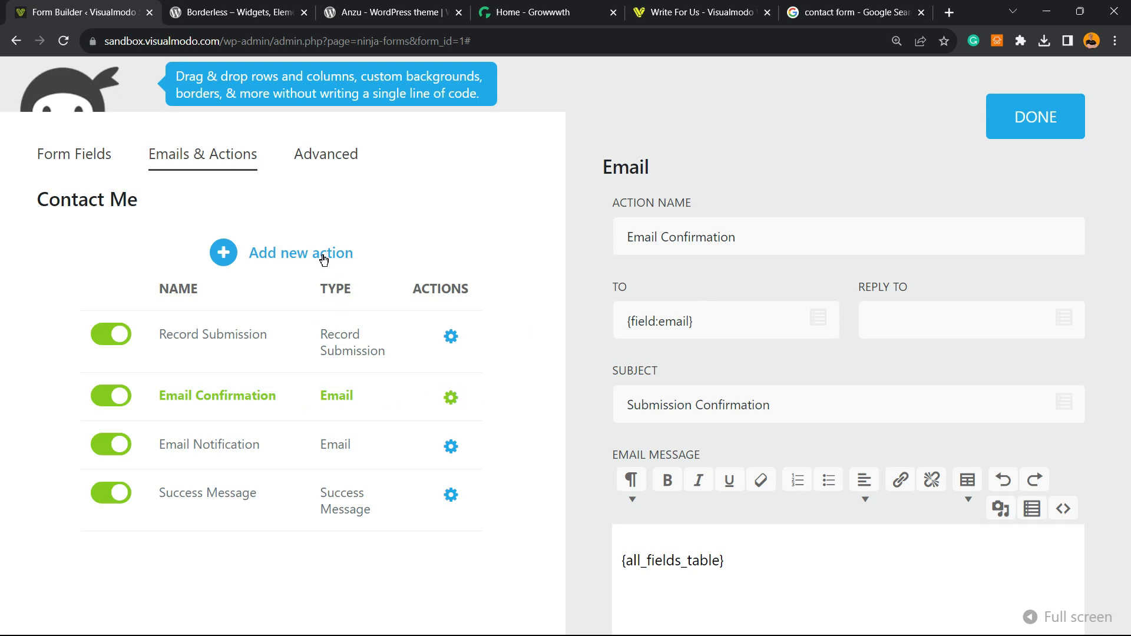
# Step: Examine the form's advanced Display Settings, Restrictions and Calculations, and return to its form fields
pyautogui.click(297, 159)
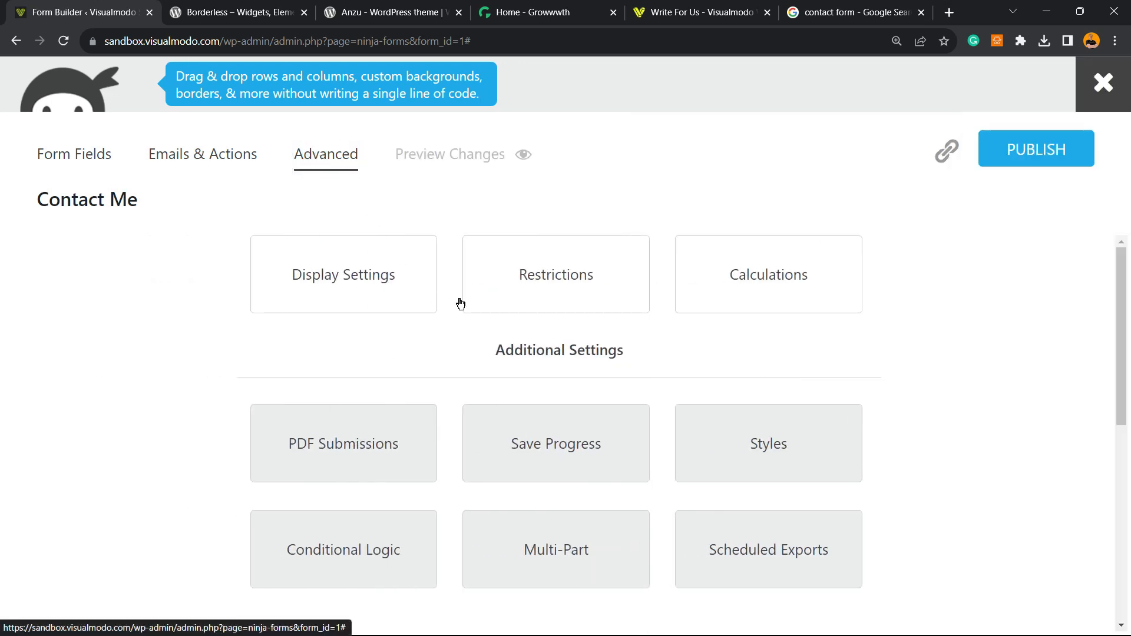
pyautogui.click(347, 286)
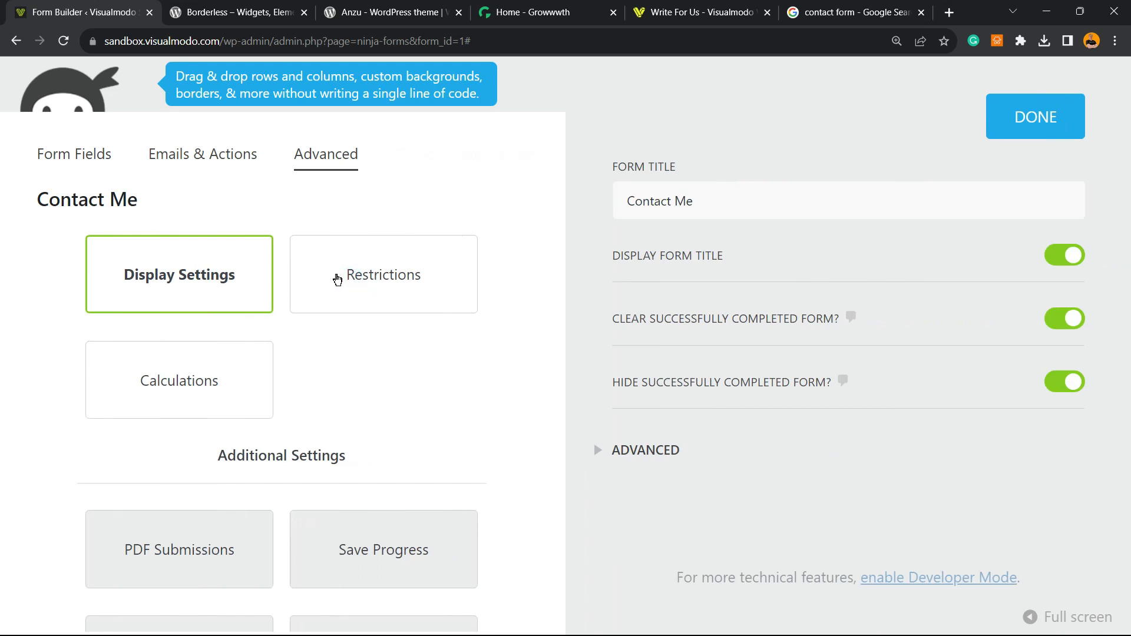
pyautogui.click(325, 297)
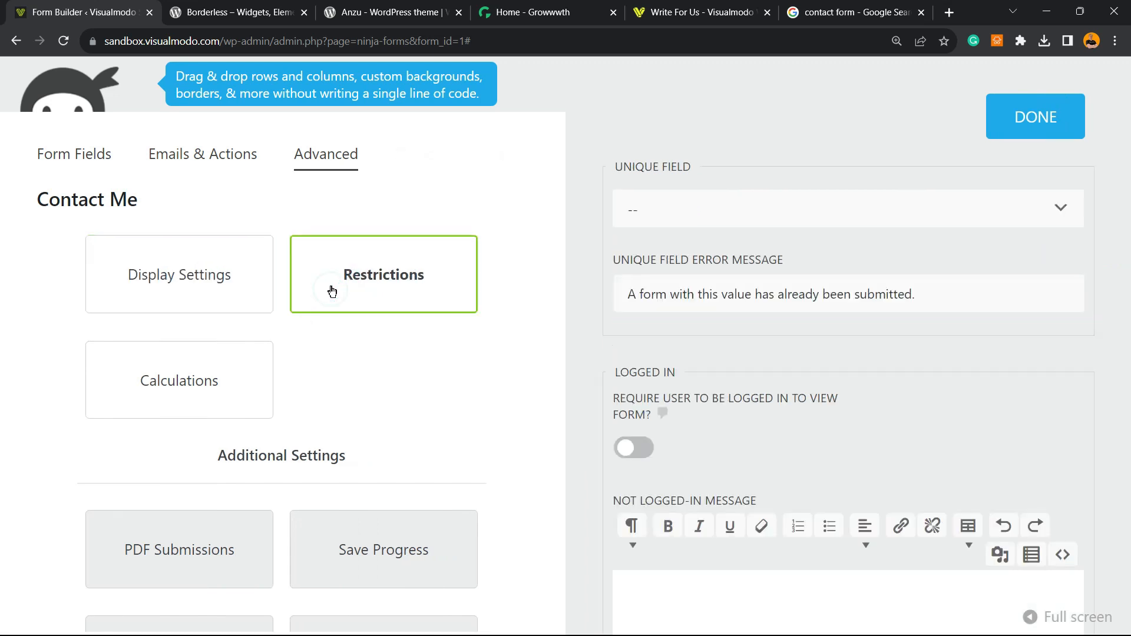
pyautogui.click(175, 388)
pyautogui.click(419, 331)
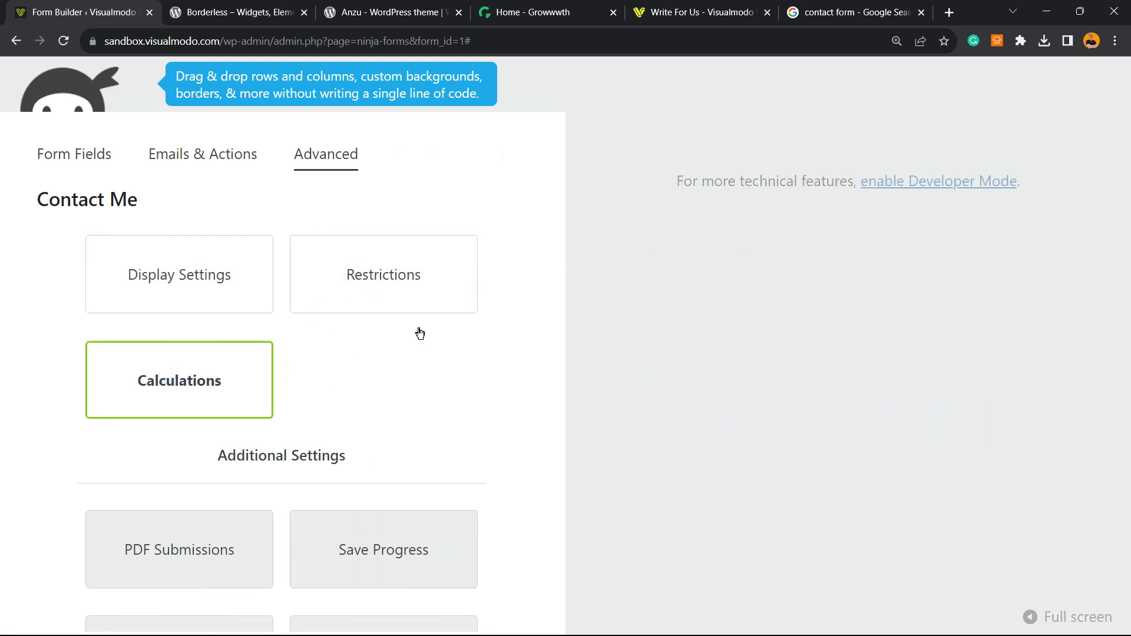
pyautogui.scroll(-5, 328, 390)
pyautogui.scroll(5, 204, 359)
pyautogui.click(203, 154)
pyautogui.click(85, 165)
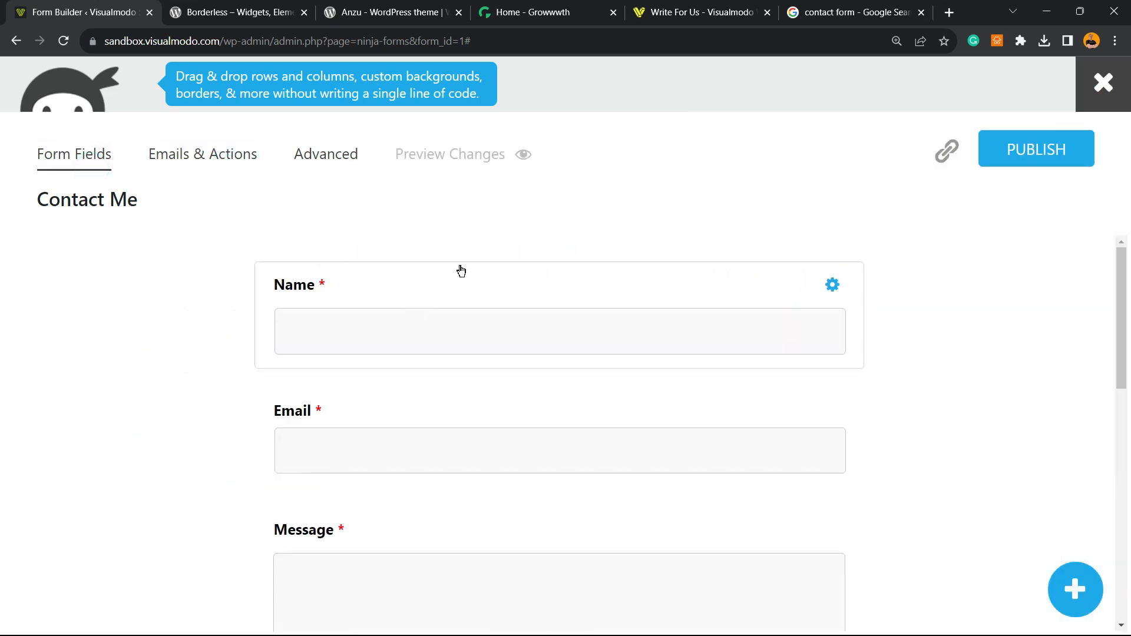
# Step: Switch to the Borderless plugin page on WordPress.org and highlight the plugin's full title
pyautogui.click(265, 12)
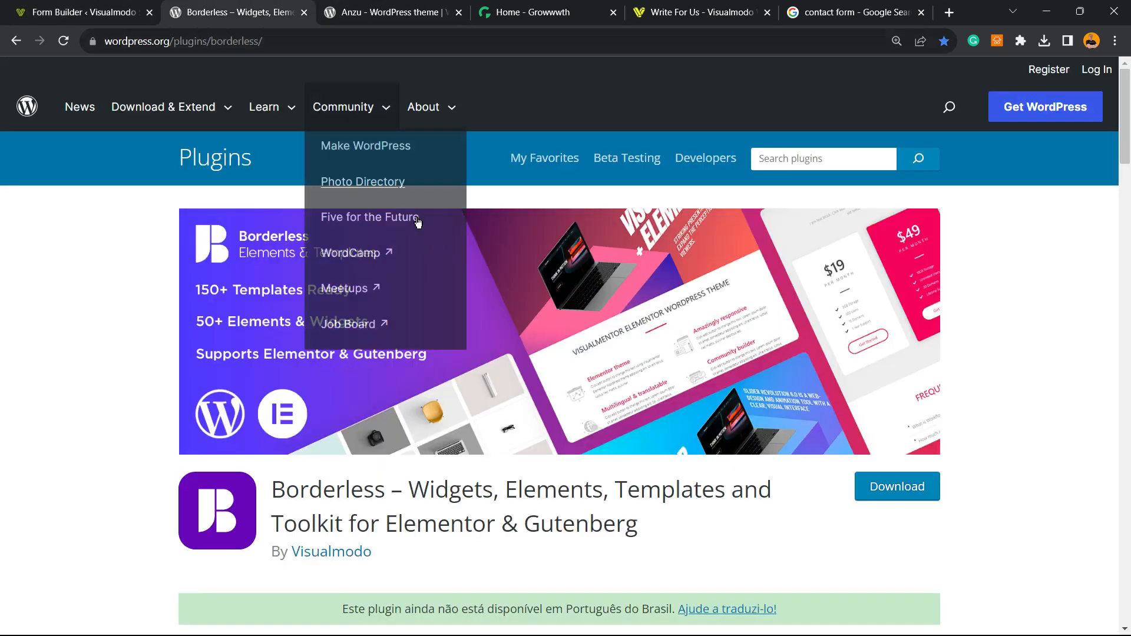
pyautogui.tripleClick(329, 497)
pyautogui.doubleClick(316, 489)
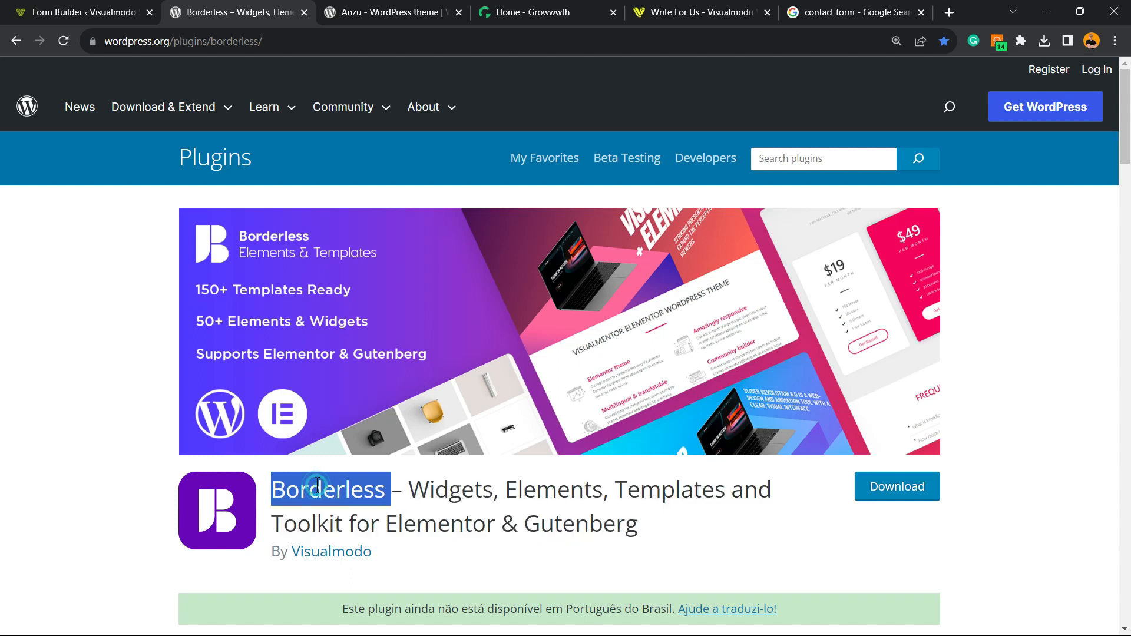
pyautogui.doubleClick(434, 489)
pyautogui.tripleClick(553, 488)
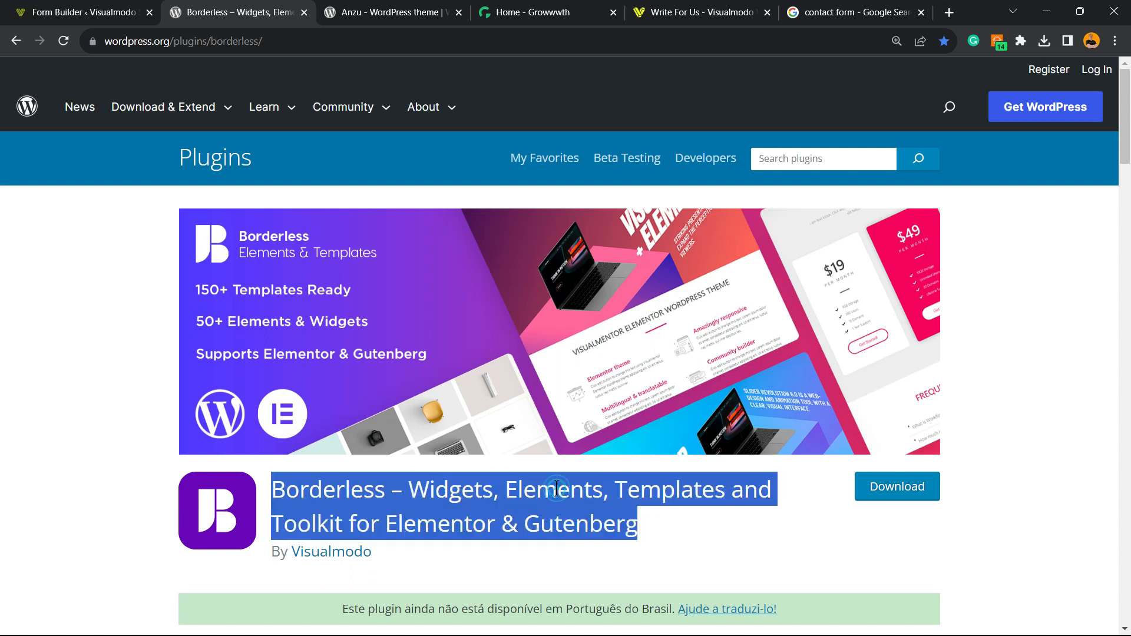
# Step: Switch to the Anzu theme page on WordPress.org, highlight the theme name and look over the page
pyautogui.hotkey('ctrl', 'Tab')
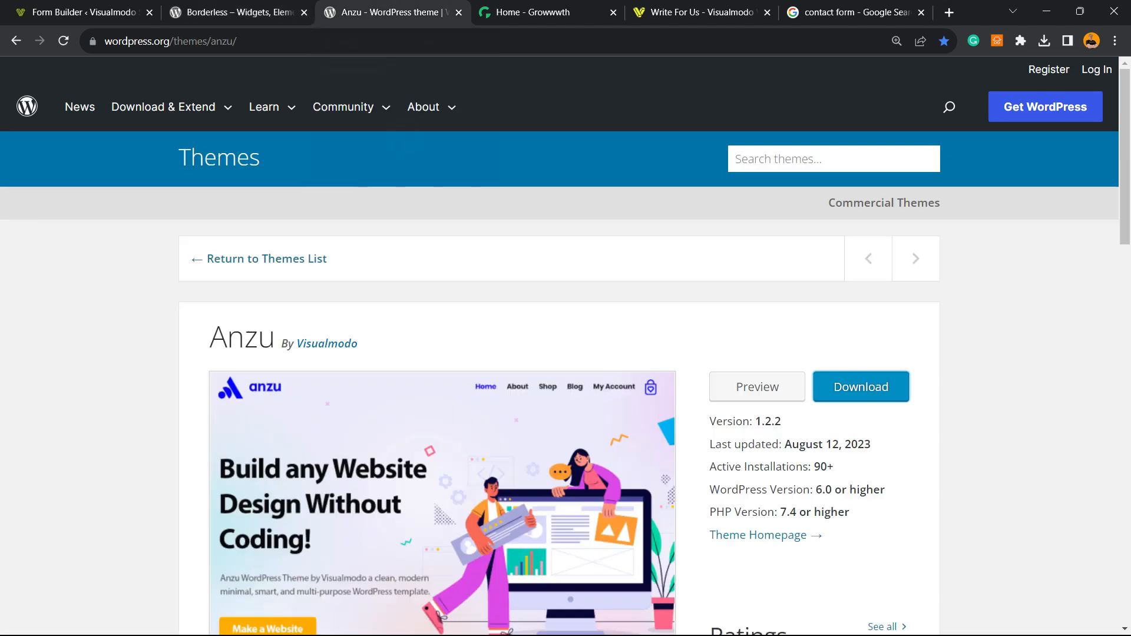
pyautogui.doubleClick(259, 339)
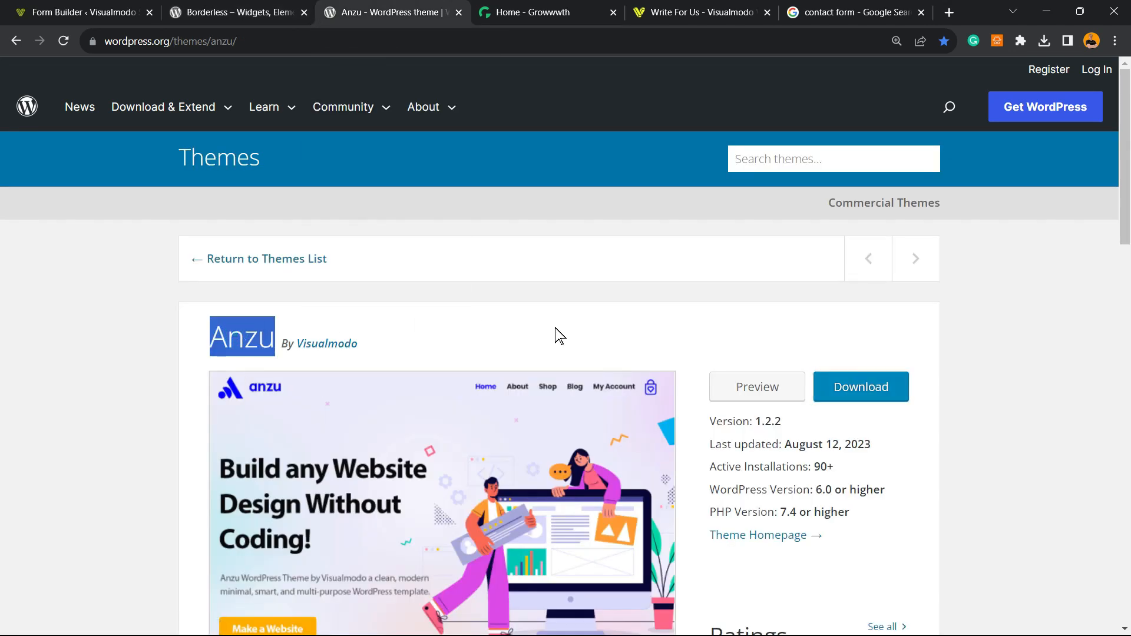
pyautogui.scroll(-3, 472, 362)
pyautogui.scroll(3, 475, 361)
# Step: Switch to the Growwwth site, highlight its domain name in the address and look through the home page
pyautogui.click(554, 5)
pyautogui.doubleClick(118, 41)
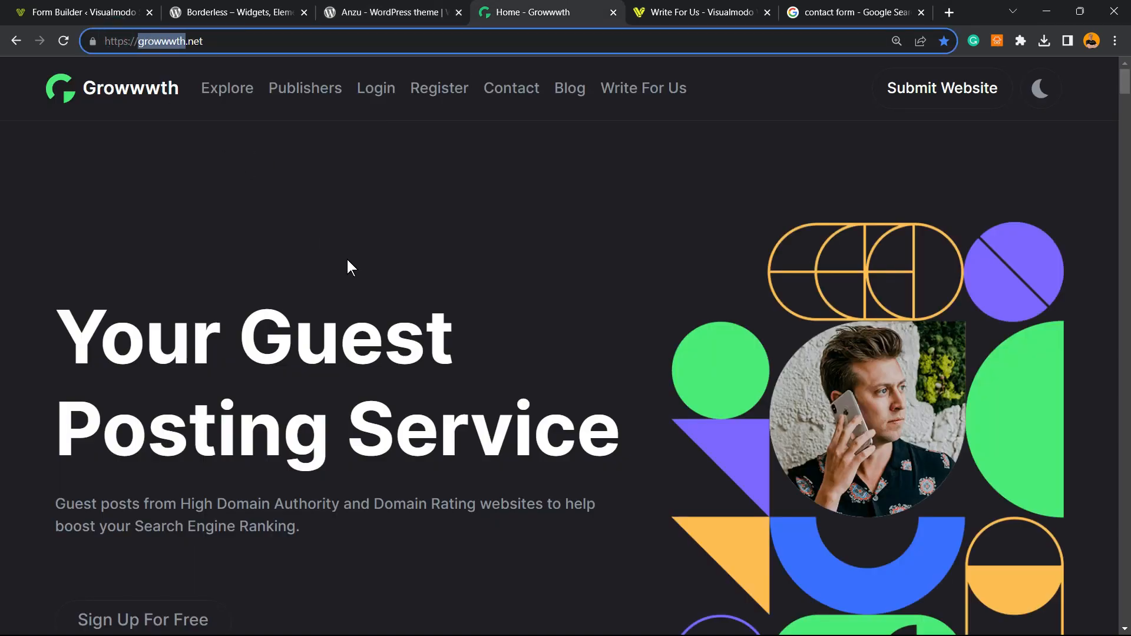
pyautogui.scroll(-10, 328, 253)
pyautogui.scroll(-12, 454, 321)
# Step: Switch to Visualmodo's Write For Us page, go to the site's home page and open the Templates Library
pyautogui.click(698, 12)
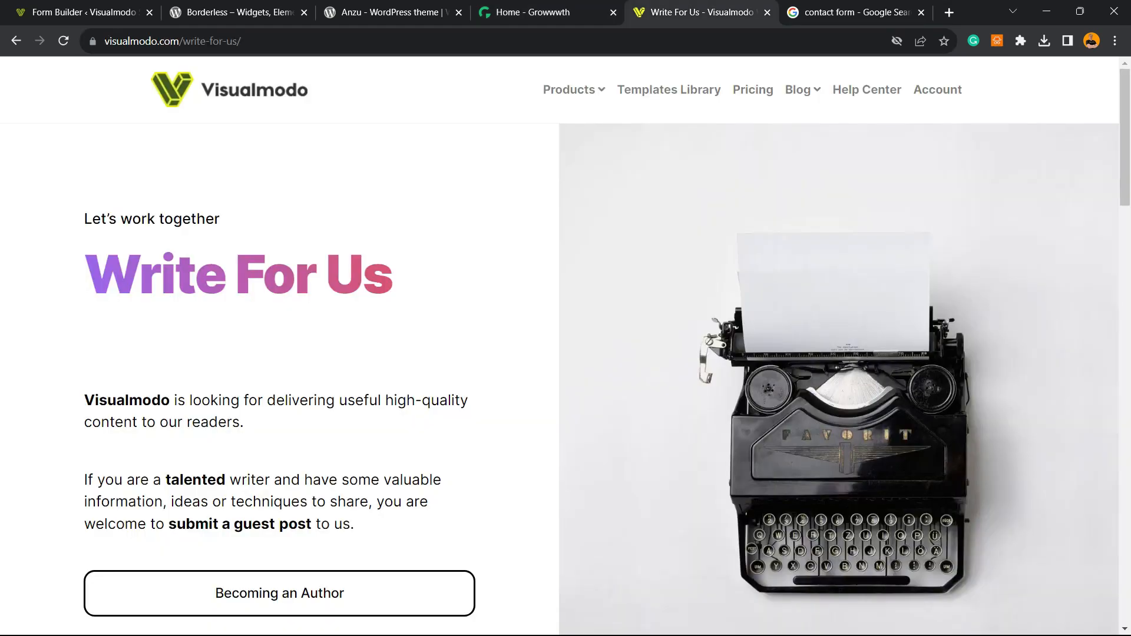
pyautogui.click(225, 119)
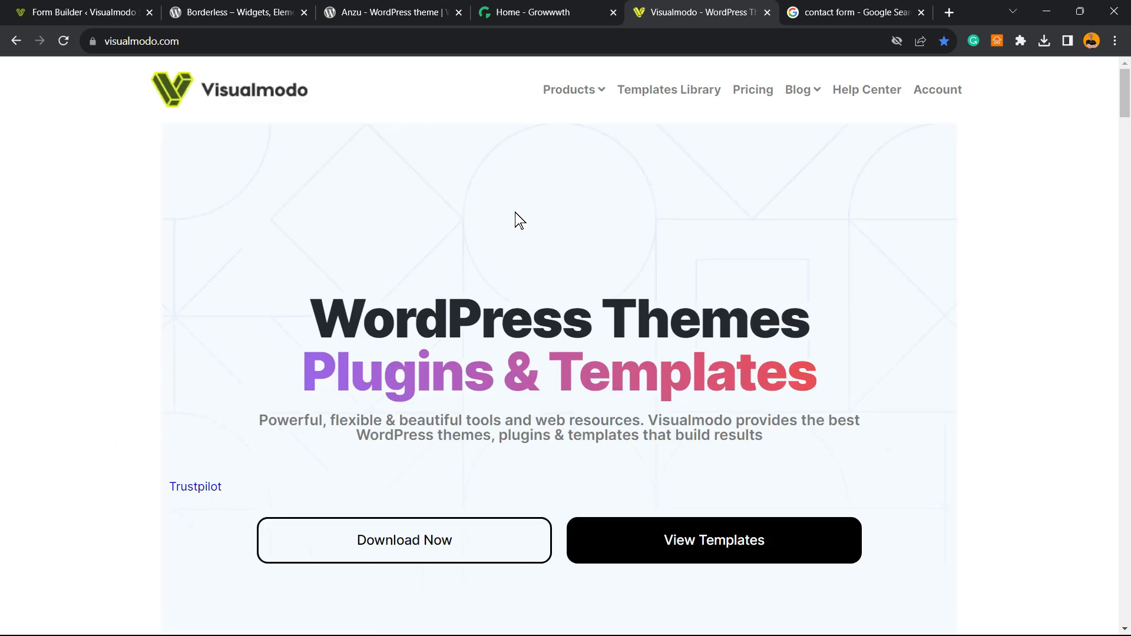
pyautogui.click(653, 94)
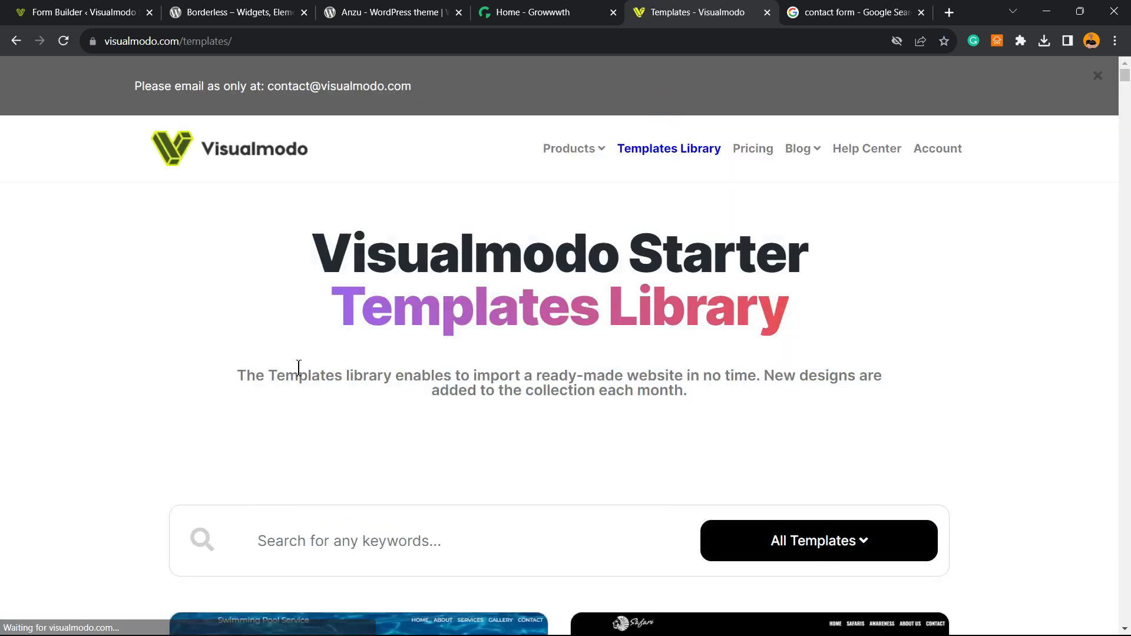
# Step: Examine the starter website templates listed in the Visualmodo Templates Library
pyautogui.scroll(-6, 298, 369)
pyautogui.scroll(-10, 536, 334)
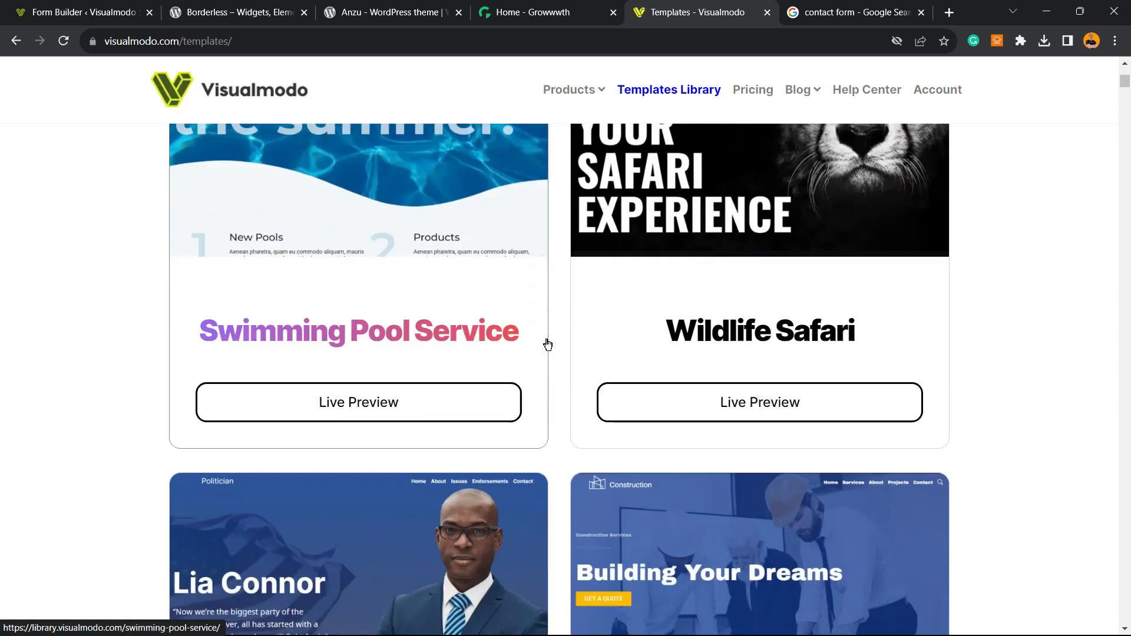
pyautogui.scroll(-8, 546, 339)
pyautogui.scroll(-20, 547, 344)
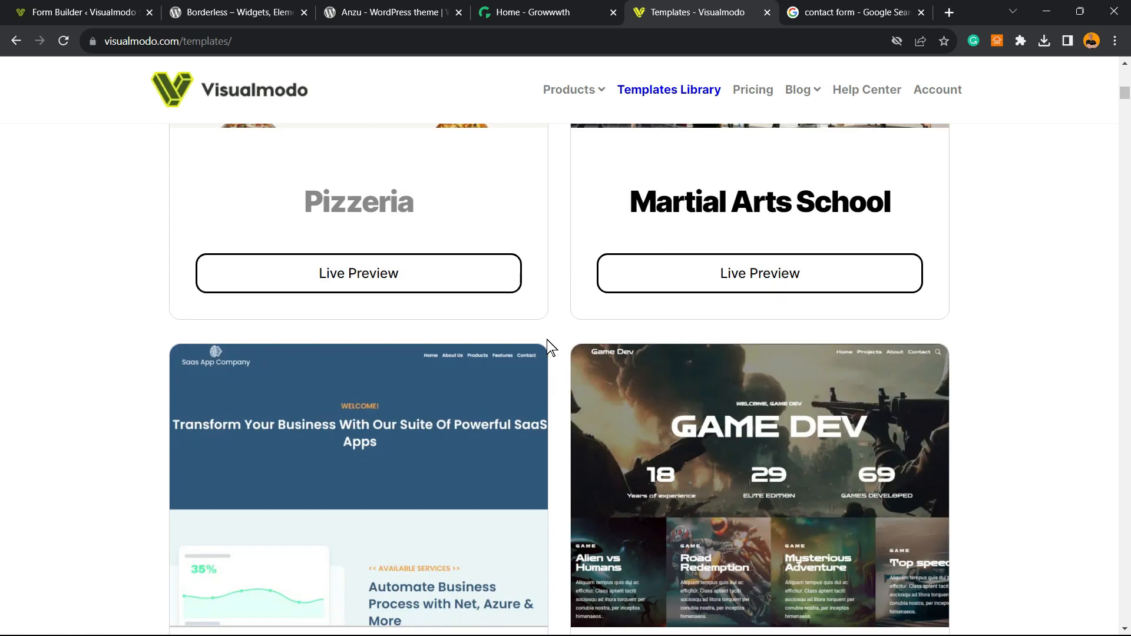
pyautogui.scroll(-20, 548, 345)
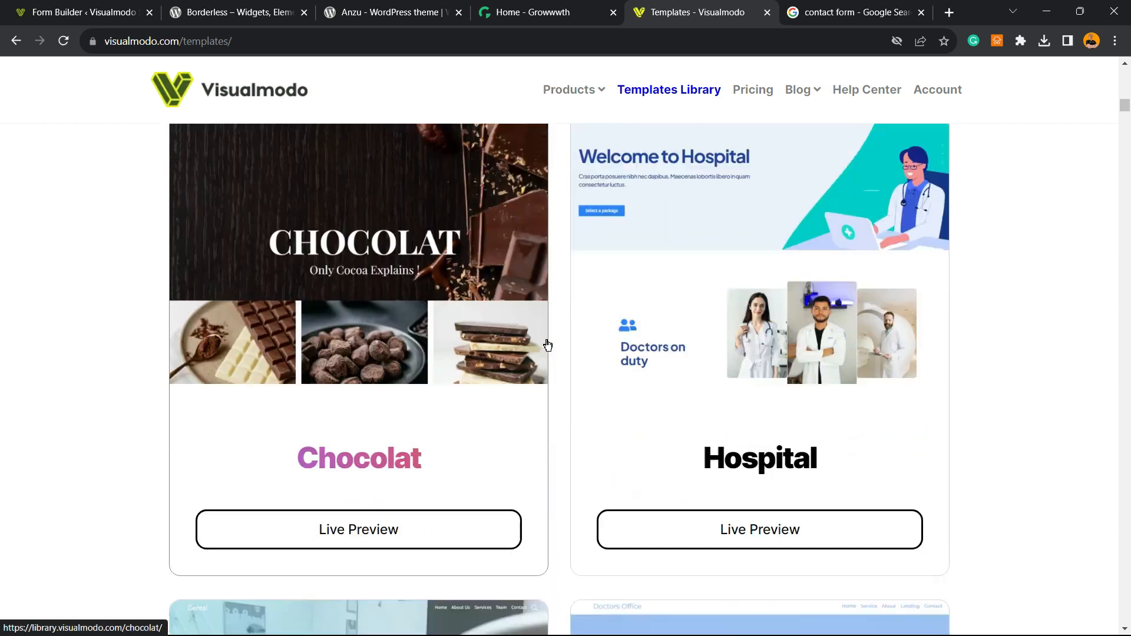
pyautogui.scroll(-12, 548, 346)
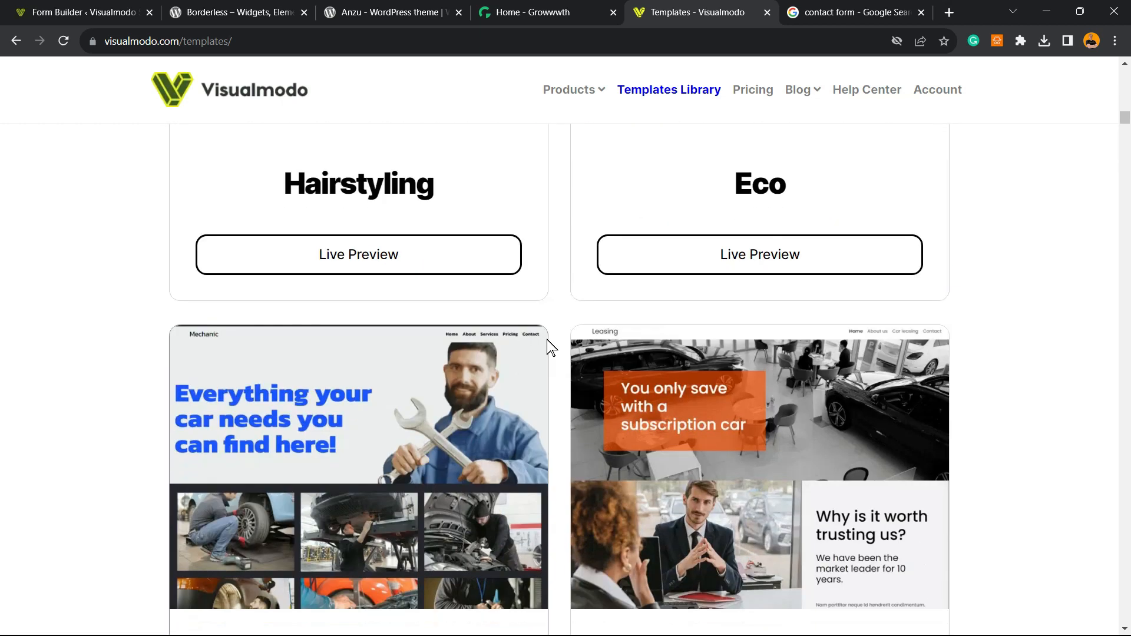
pyautogui.scroll(-15, 548, 346)
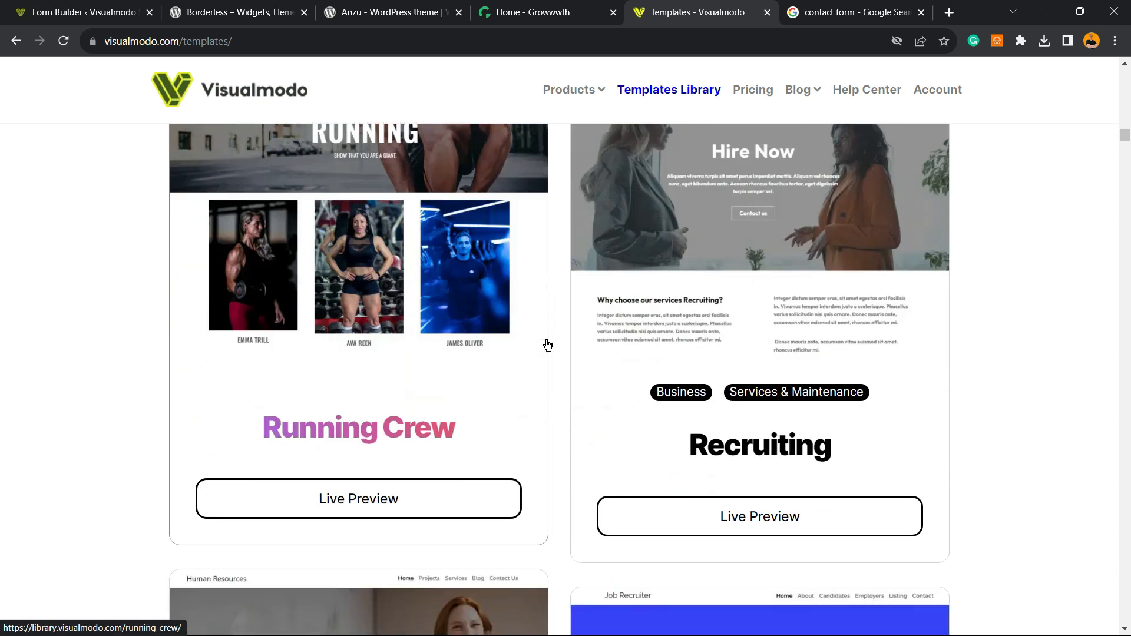
pyautogui.scroll(-10, 548, 346)
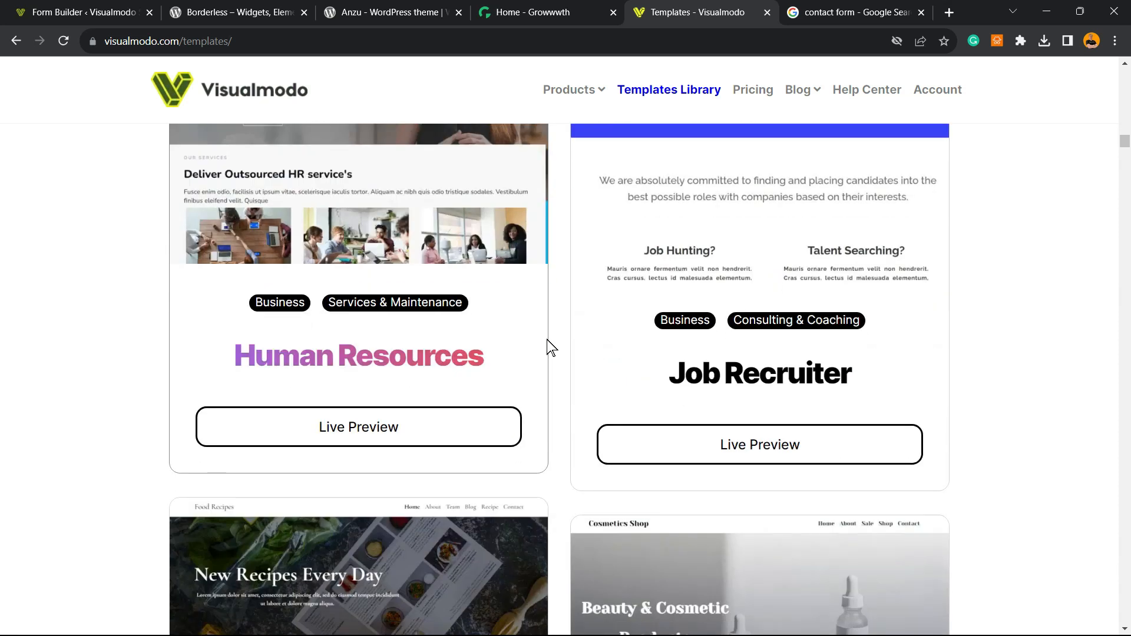
pyautogui.scroll(-18, 548, 346)
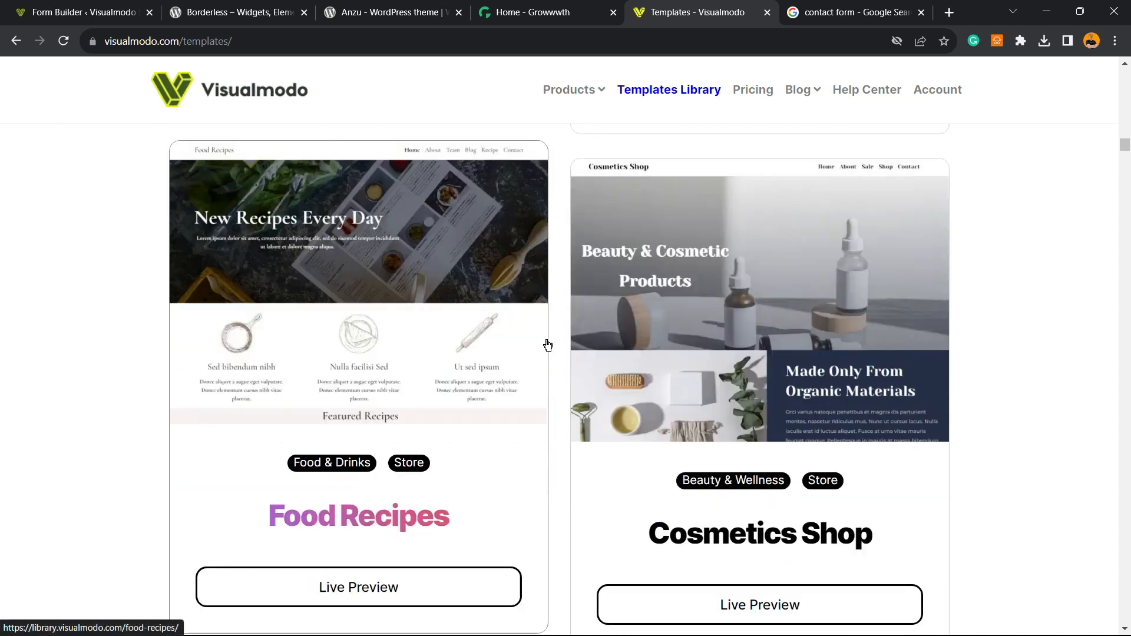
pyautogui.scroll(-6, 548, 346)
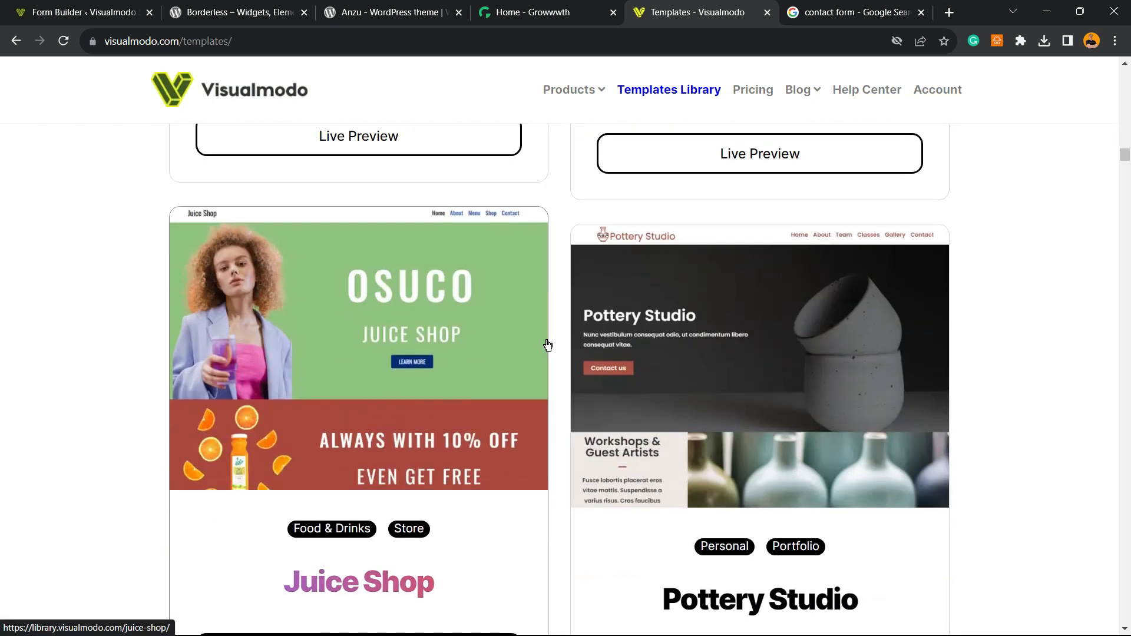
pyautogui.scroll(-15, 548, 346)
pyautogui.scroll(-15, 548, 346)
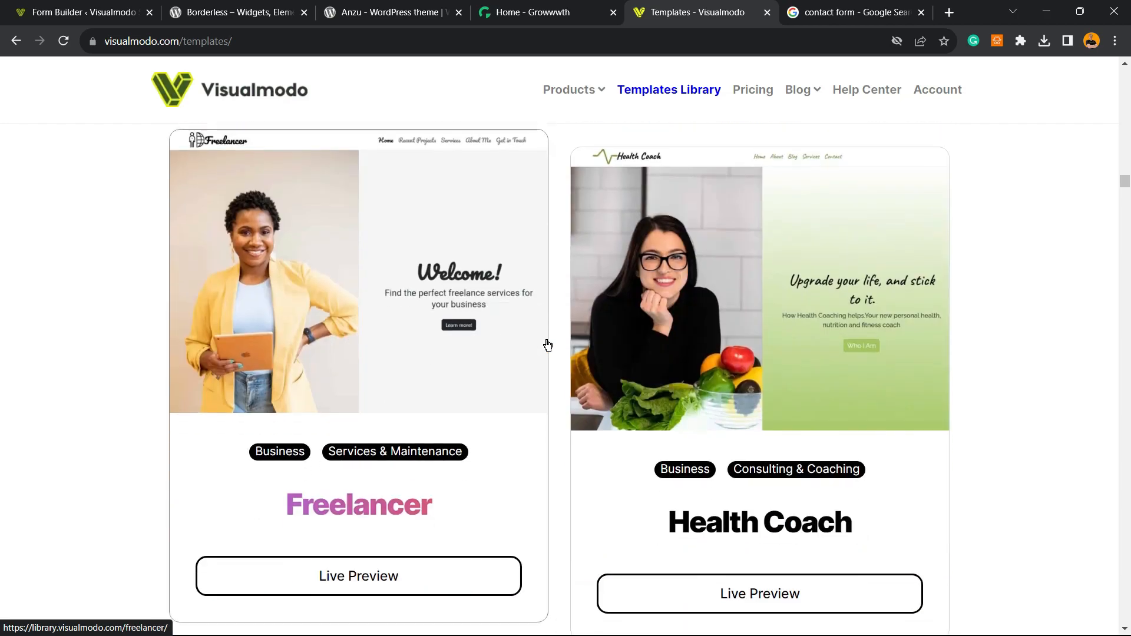
pyautogui.scroll(-9, 548, 346)
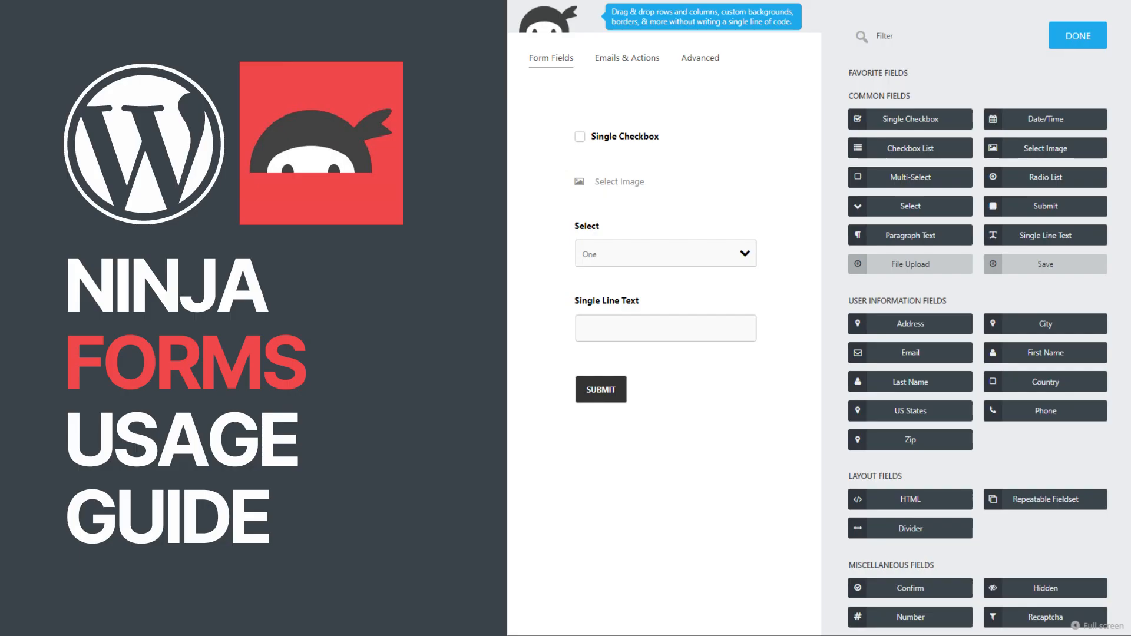